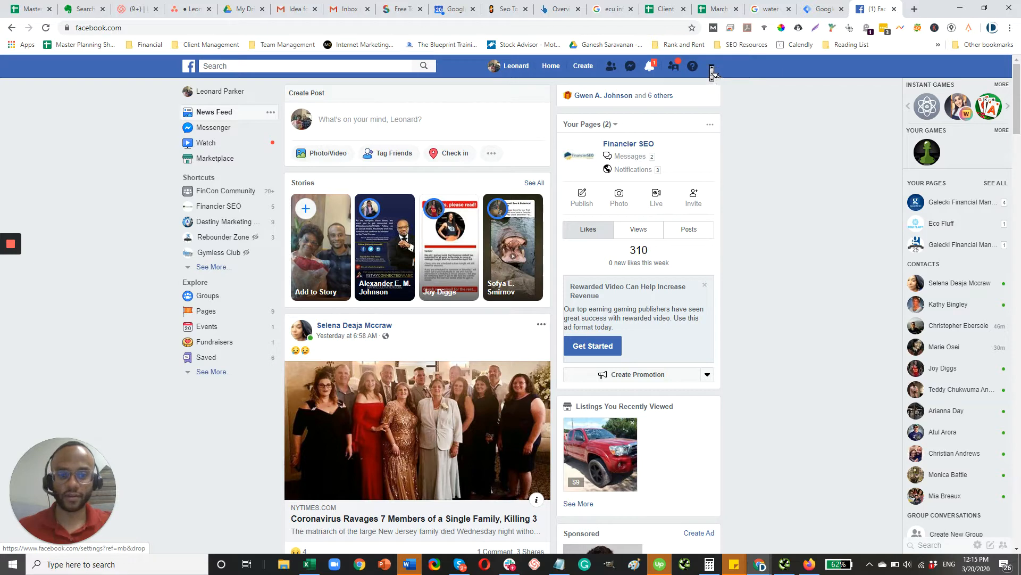
Open the Audiences page of the Destiny Marketing Solutions business in Business Manager and dismiss the ad blocker notice
{"action": "left_click", "coordinate": [712, 66]}
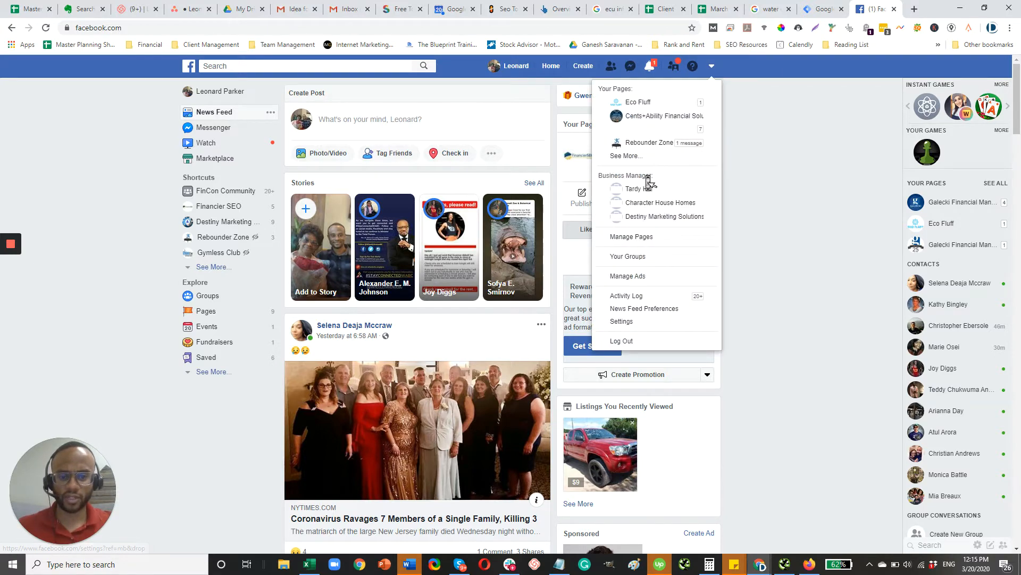
{"action": "left_click", "coordinate": [658, 223]}
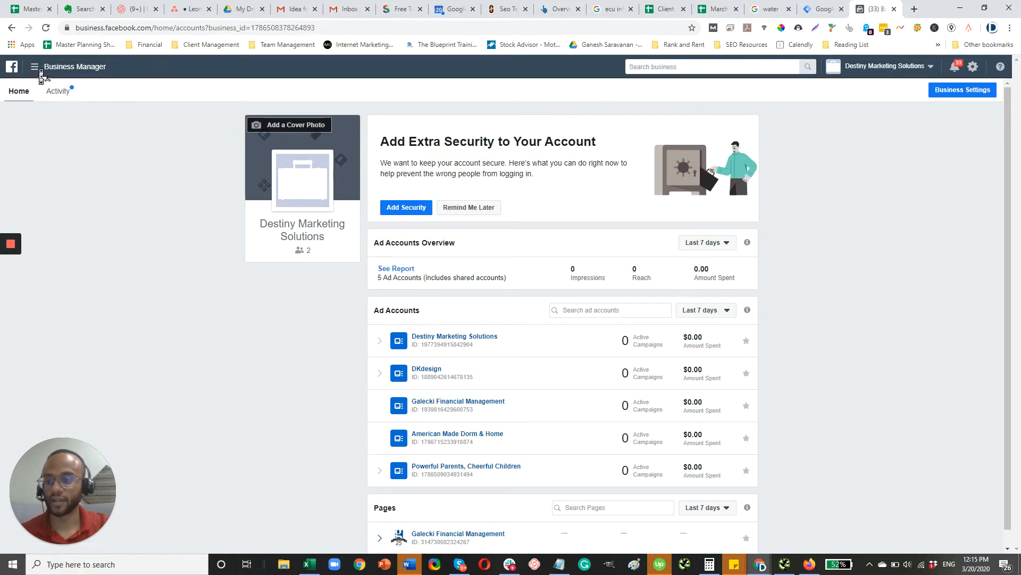
{"action": "left_click", "coordinate": [35, 68]}
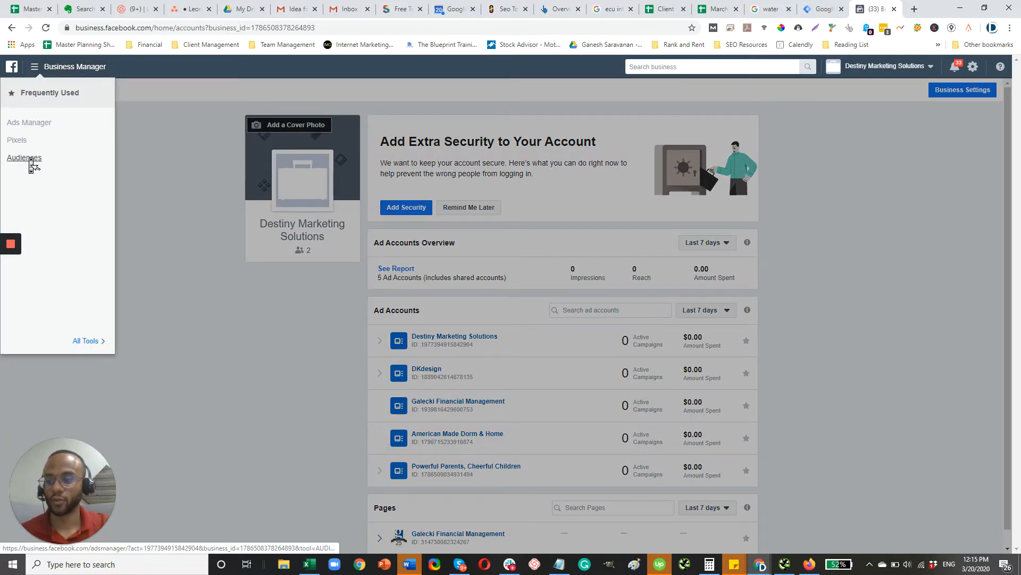
{"action": "left_click", "coordinate": [30, 160]}
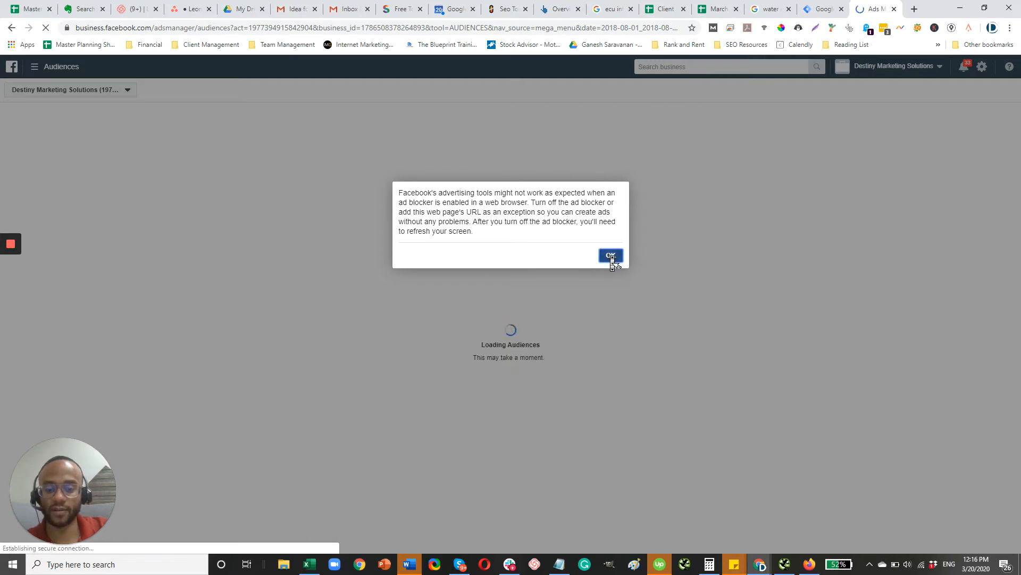
{"action": "left_click", "coordinate": [606, 258]}
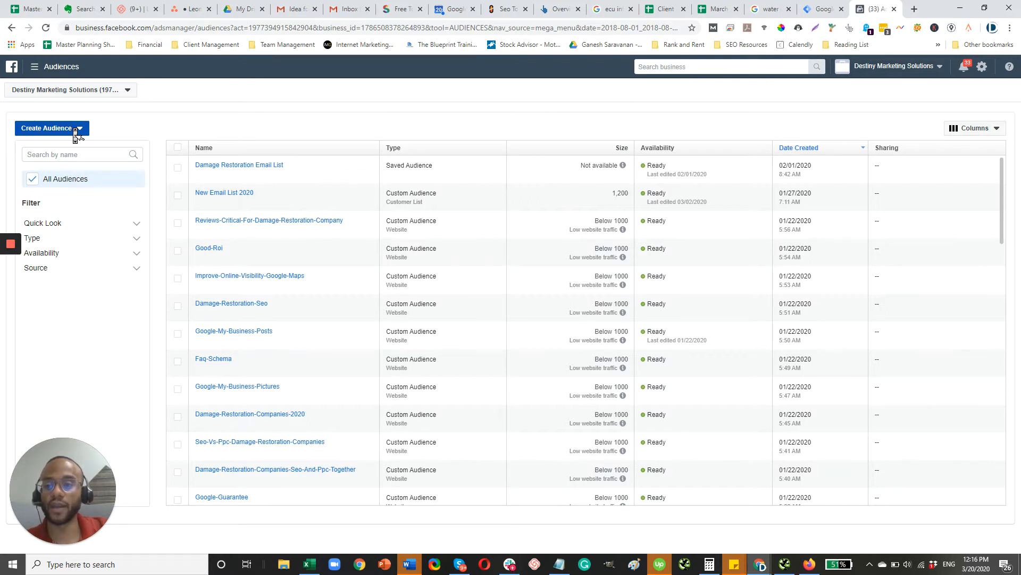
Start a custom audience with Website as its source and check the list of available pixels
{"action": "left_click", "coordinate": [76, 132]}
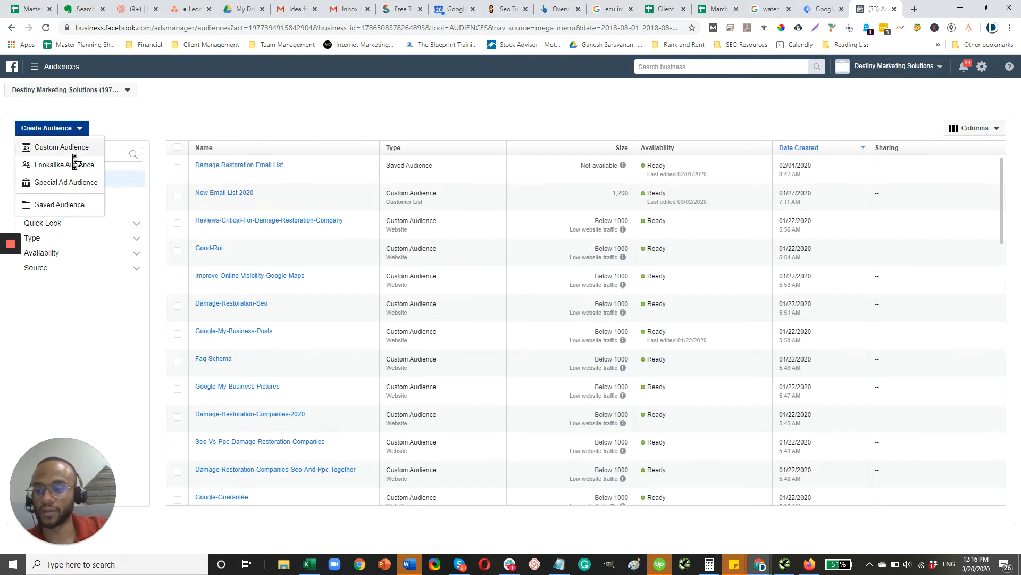
{"action": "left_click", "coordinate": [75, 154]}
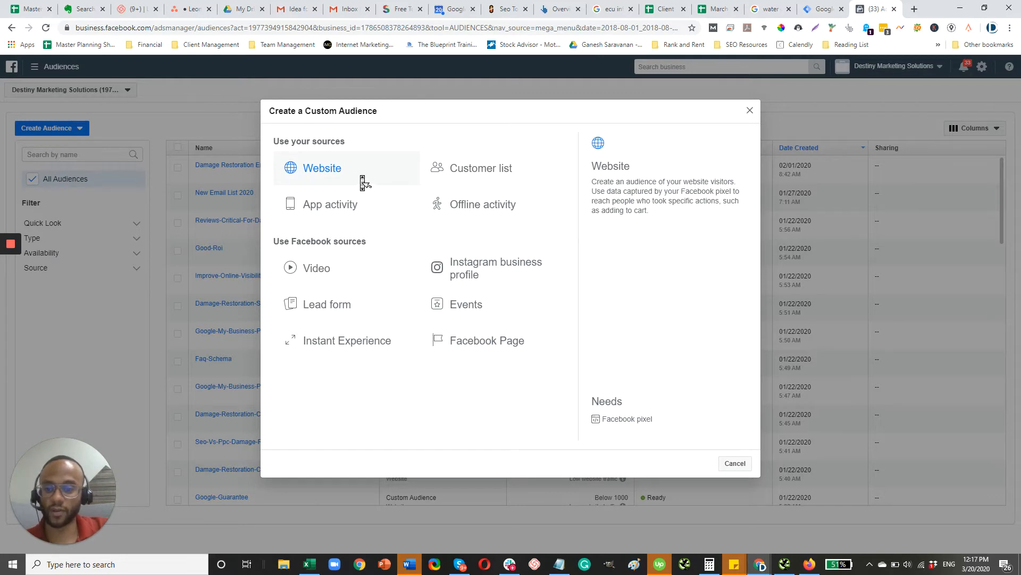
{"action": "key", "text": "Escape"}
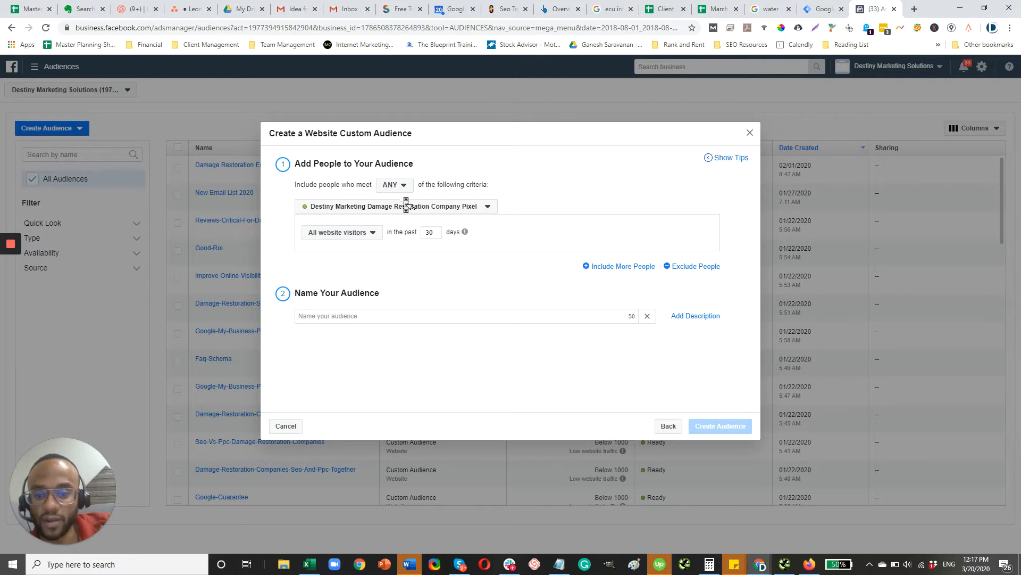
{"action": "left_click", "coordinate": [479, 211]}
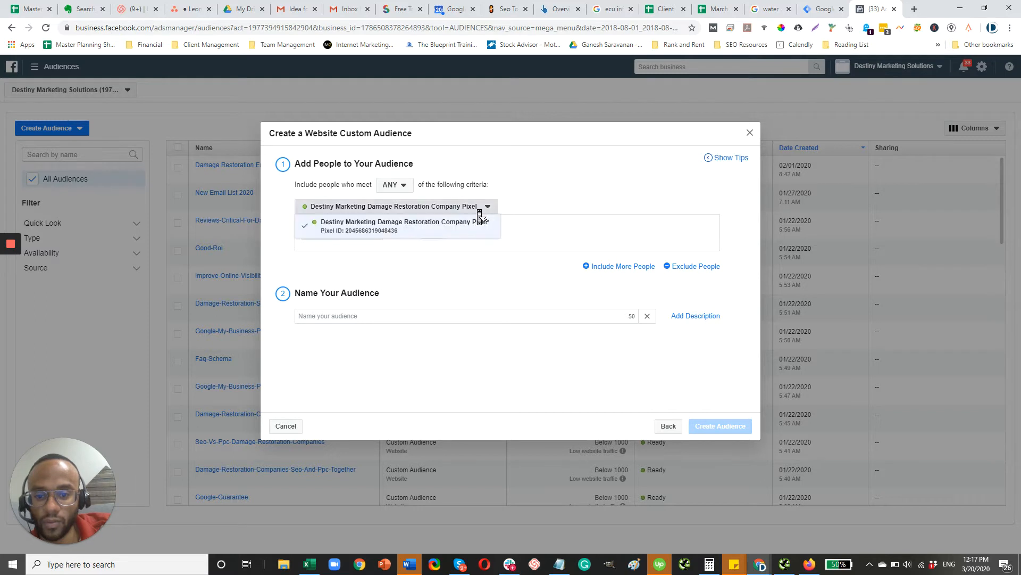
{"action": "left_click", "coordinate": [543, 200]}
{"action": "left_click", "coordinate": [465, 207]}
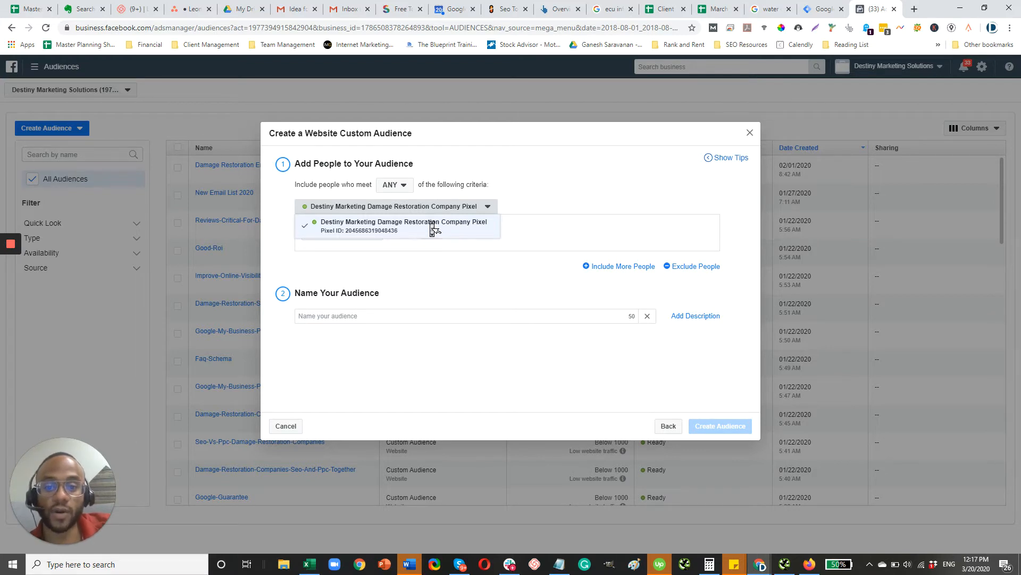
{"action": "left_click", "coordinate": [549, 191]}
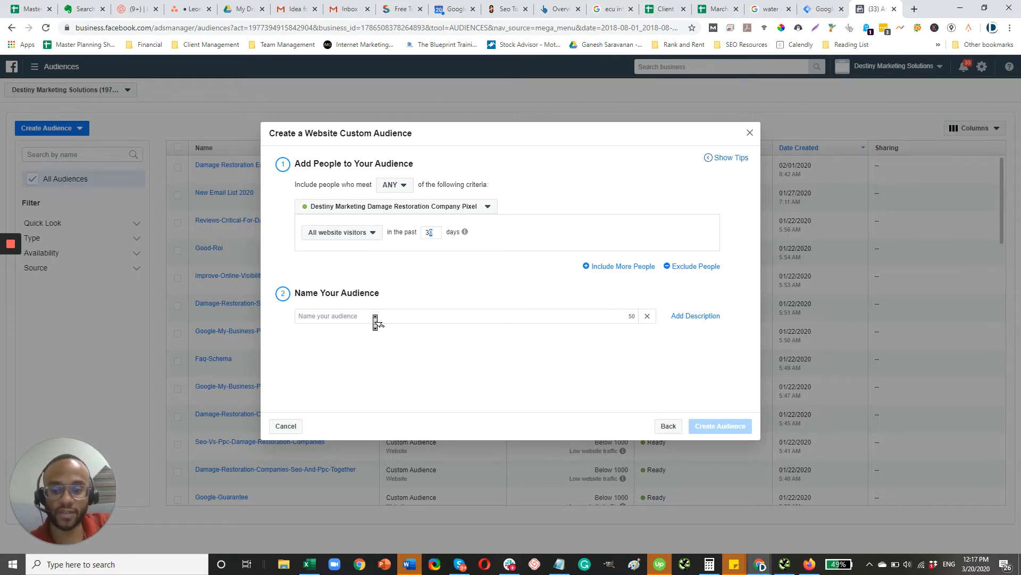
Name the website custom audience "test restoration", create it and close the confirmation
{"action": "left_click", "coordinate": [399, 319]}
{"action": "type", "text": "test "}
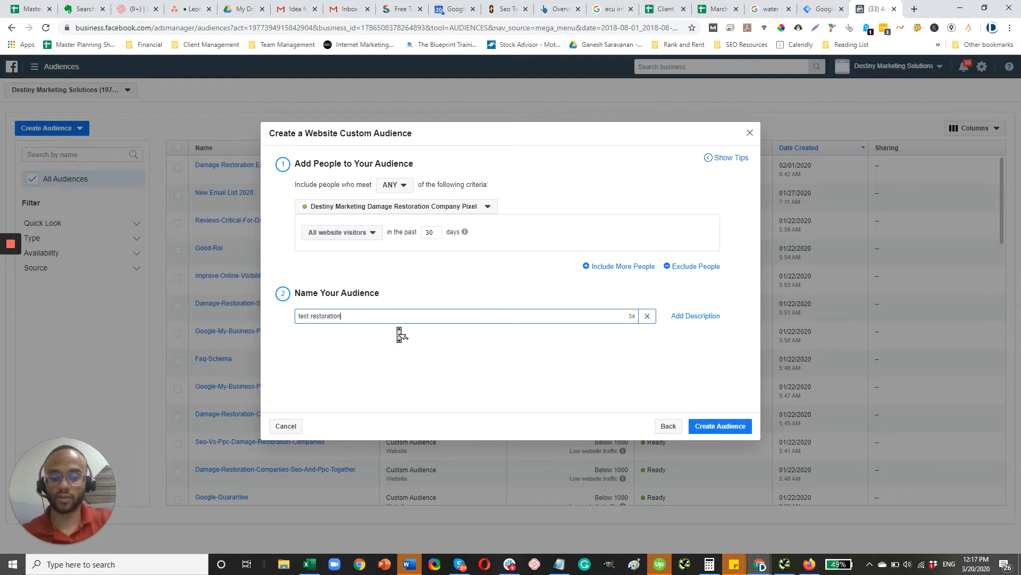
{"action": "type", "text": "restoration"}
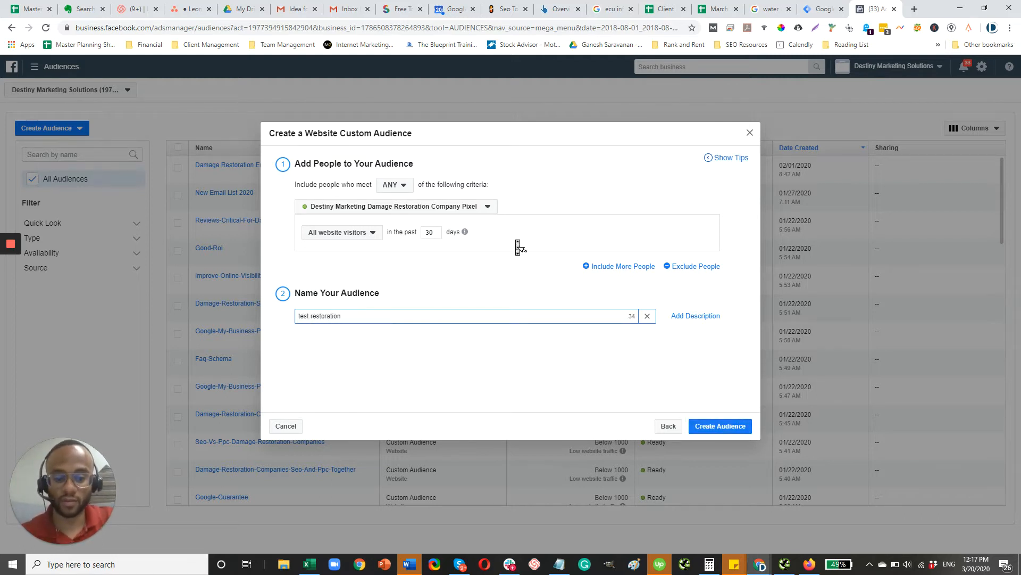
{"action": "left_click", "coordinate": [711, 435]}
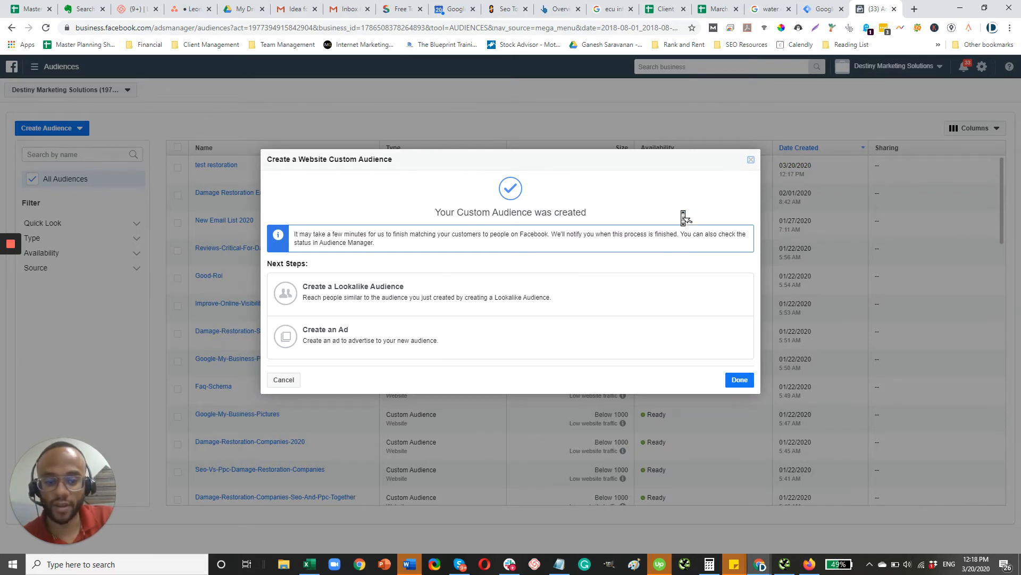
{"action": "left_click", "coordinate": [751, 161]}
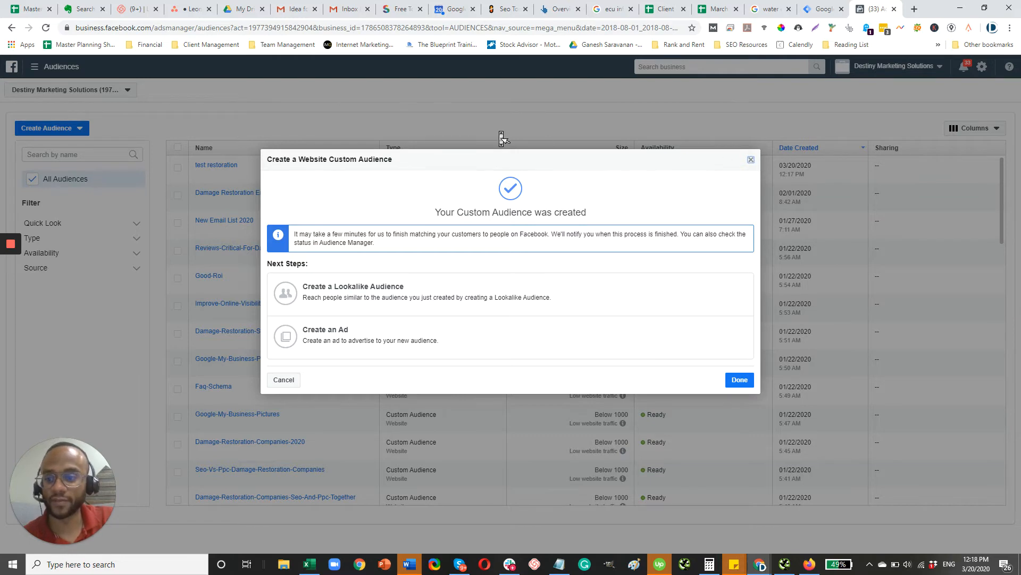
{"action": "mouse_move", "coordinate": [225, 171]}
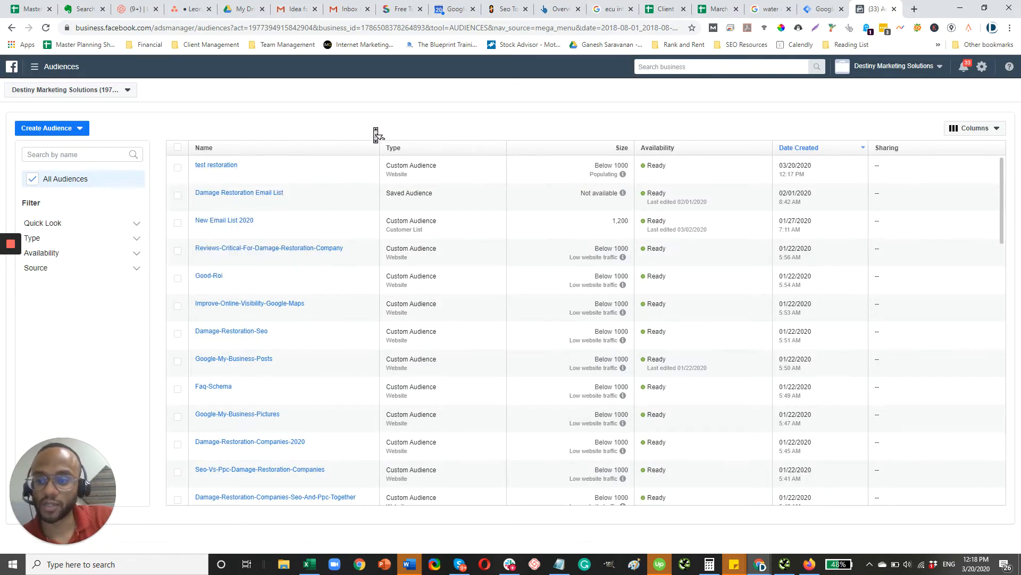
Go to the Pixels page in Events Manager and start adding a Facebook Pixel as a new data source
{"action": "left_click", "coordinate": [35, 69]}
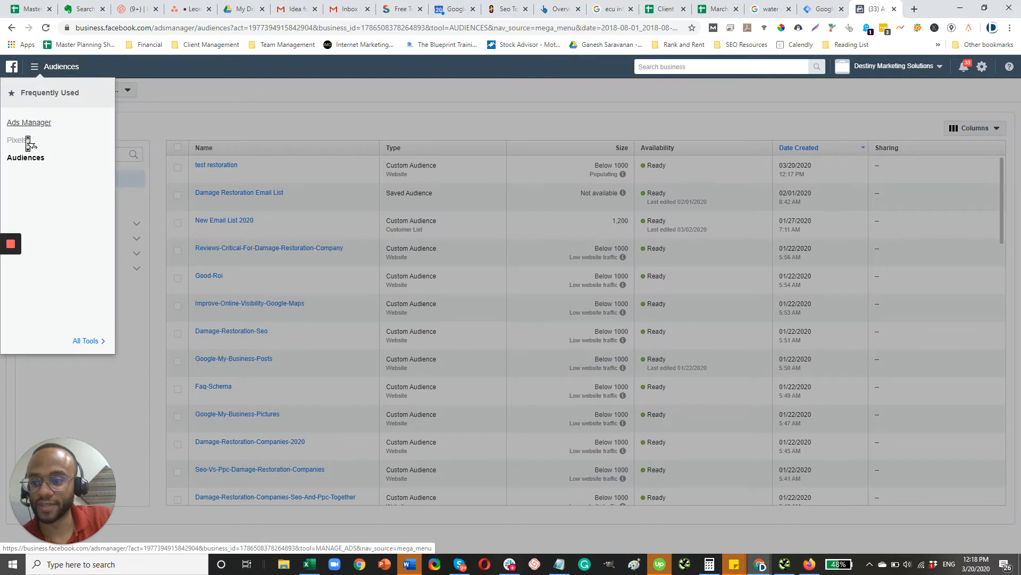
{"action": "left_click", "coordinate": [23, 144]}
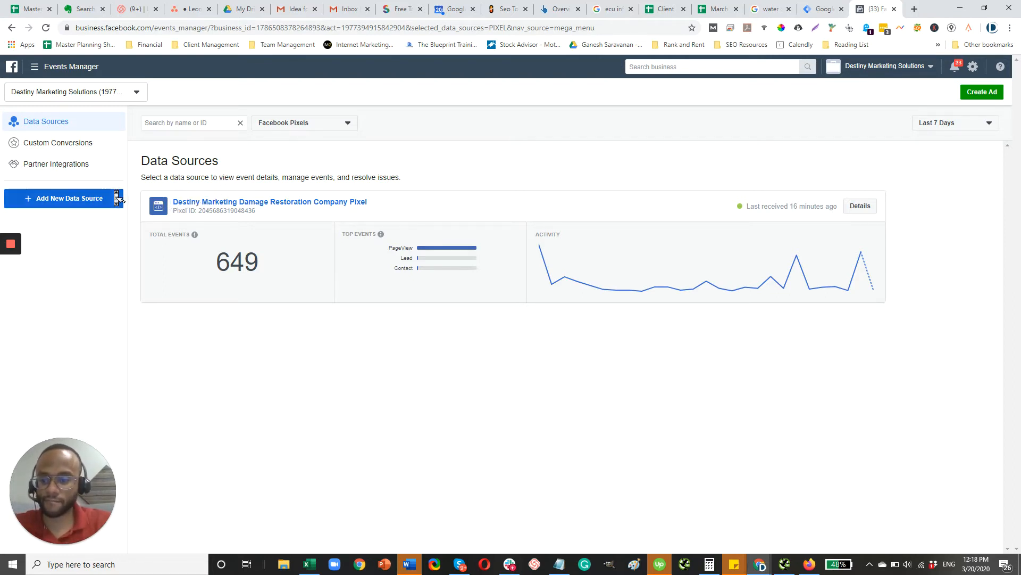
{"action": "left_click", "coordinate": [98, 205]}
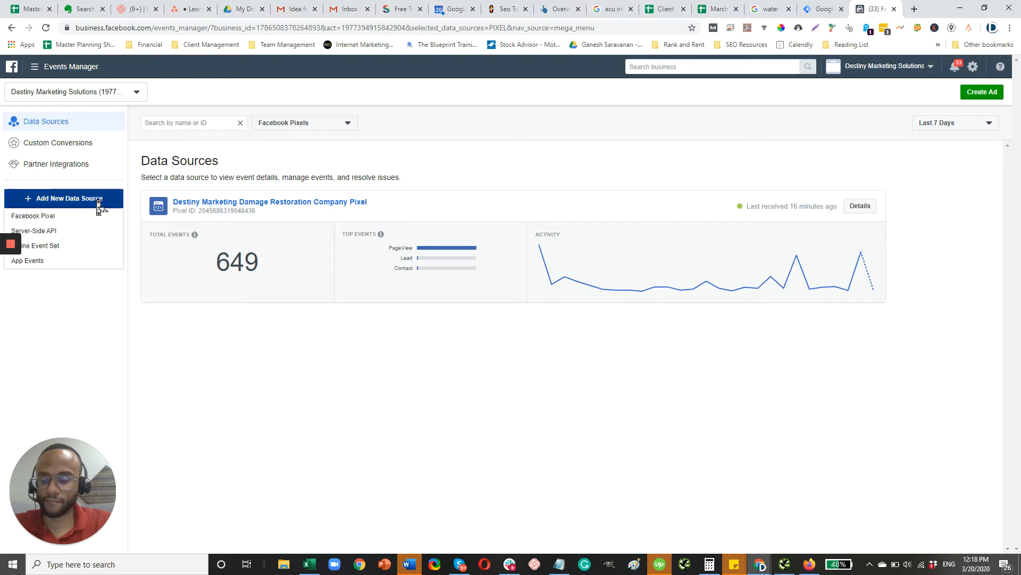
{"action": "left_click", "coordinate": [75, 219]}
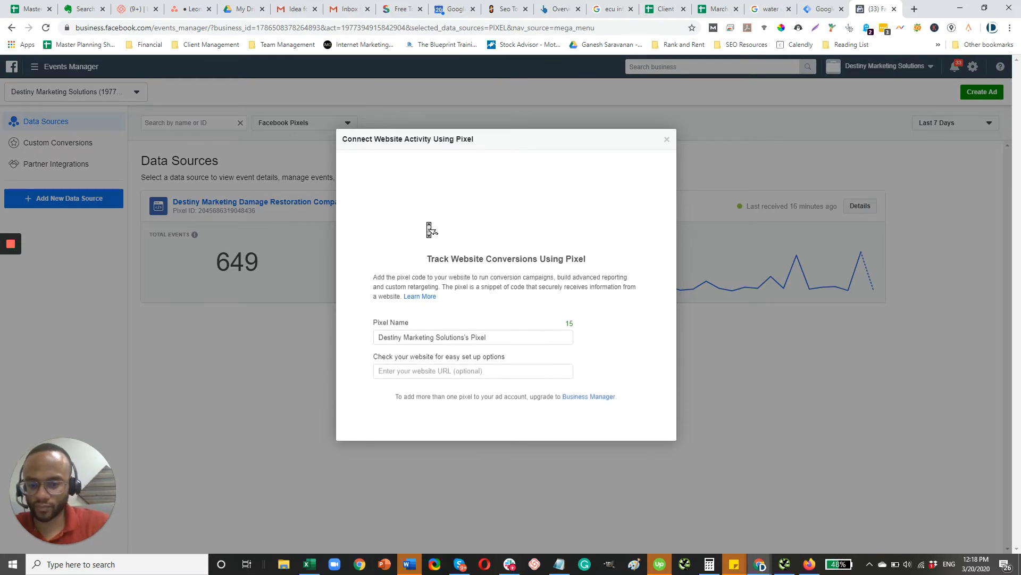
Create the pixel with the name "test restoration pixel" and the website testrestoration.com
{"action": "left_click_drag", "start_coordinate": [499, 342], "coordinate": [317, 319]}
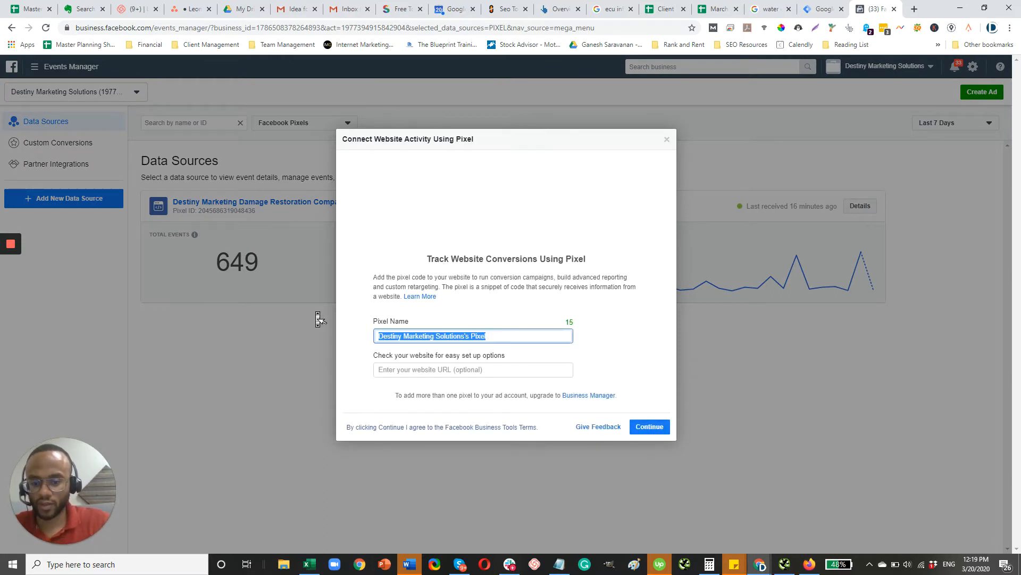
{"action": "type", "text": "test restoration pixel"}
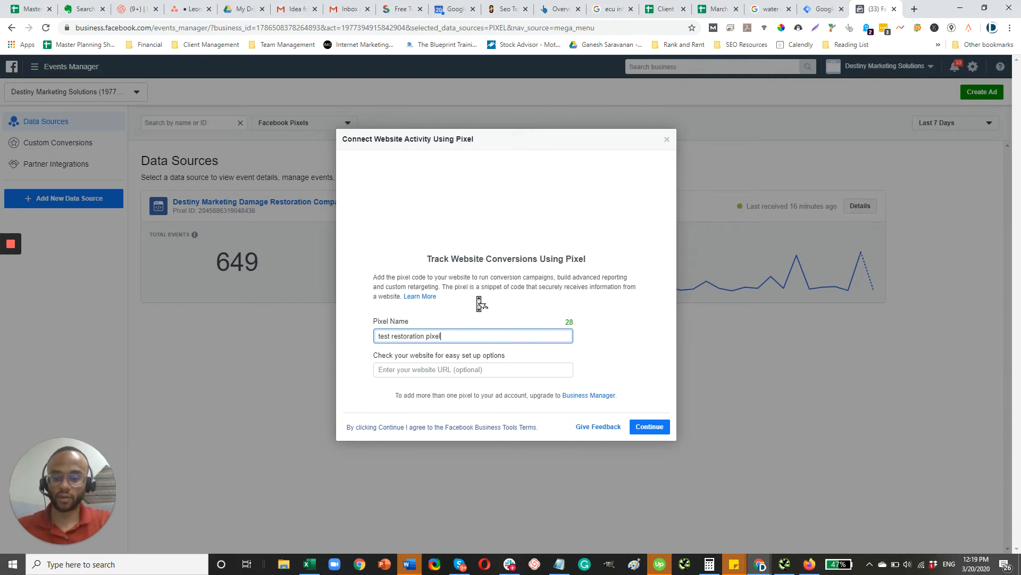
{"action": "key", "text": "Tab"}
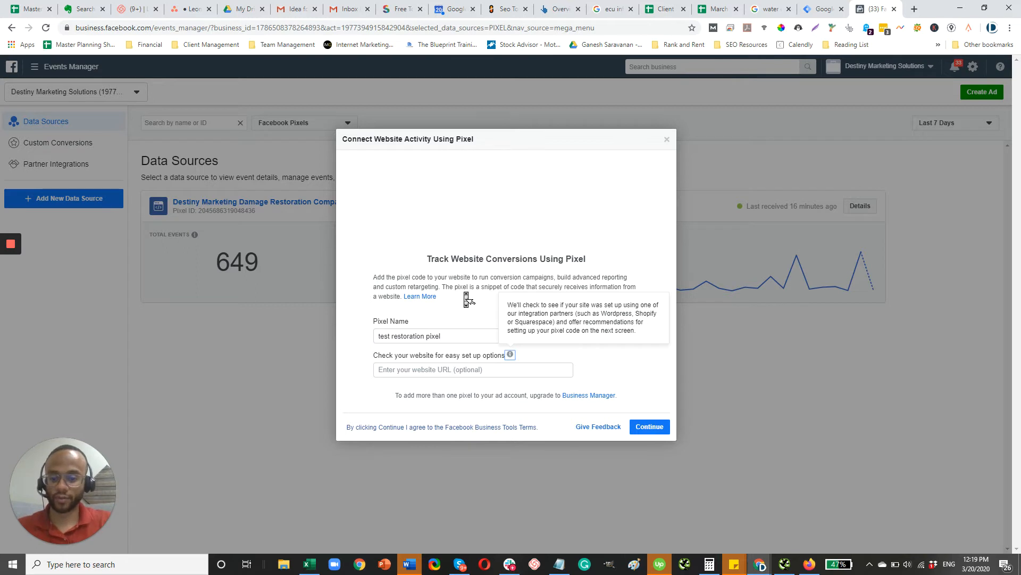
{"action": "left_click", "coordinate": [470, 372]}
{"action": "type", "text": "testrestoration.com"}
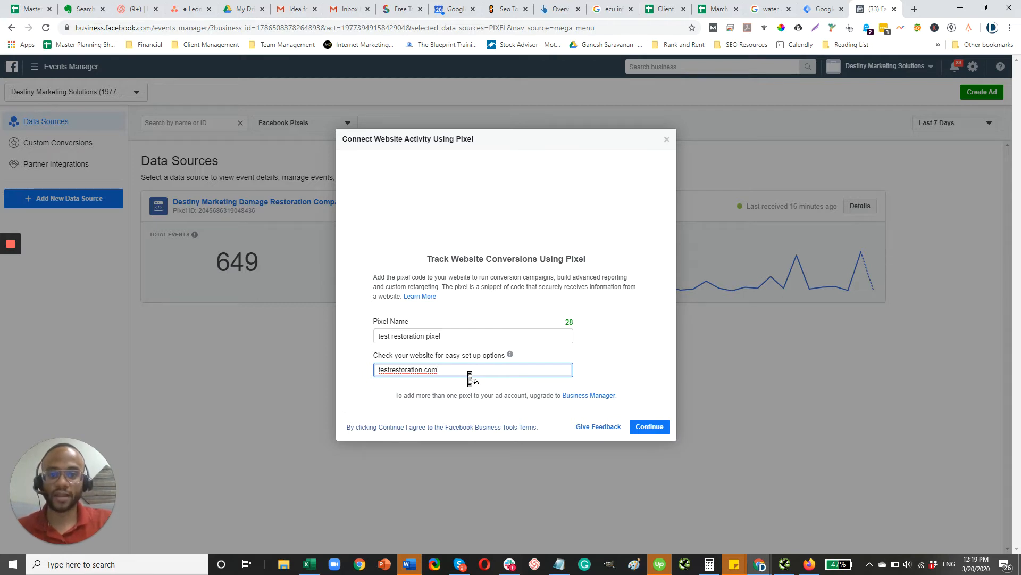
{"action": "left_click", "coordinate": [652, 431]}
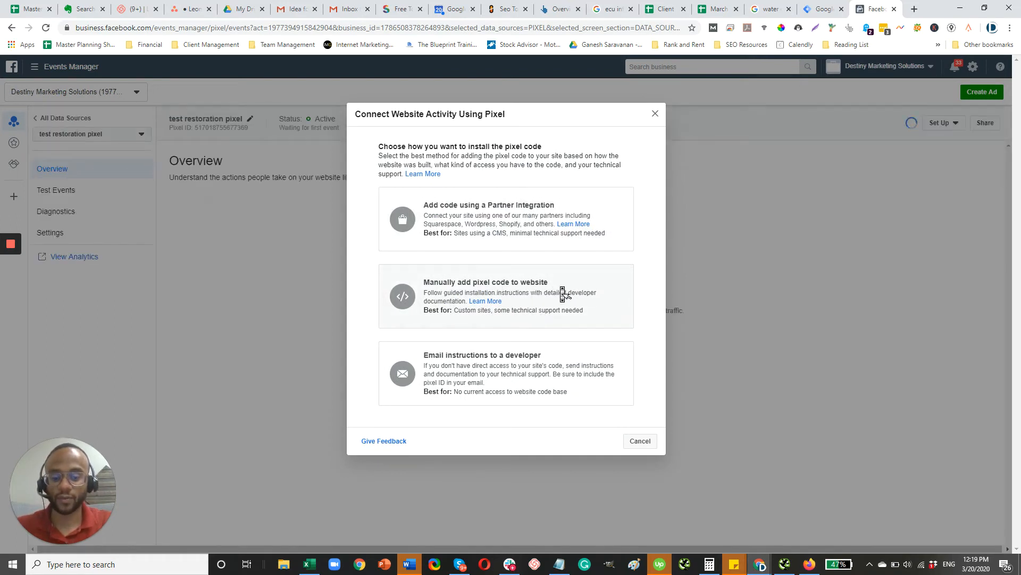
Choose to manually add the pixel code to the website and copy the base code
{"action": "left_click_drag", "start_coordinate": [566, 304], "coordinate": [649, 261]}
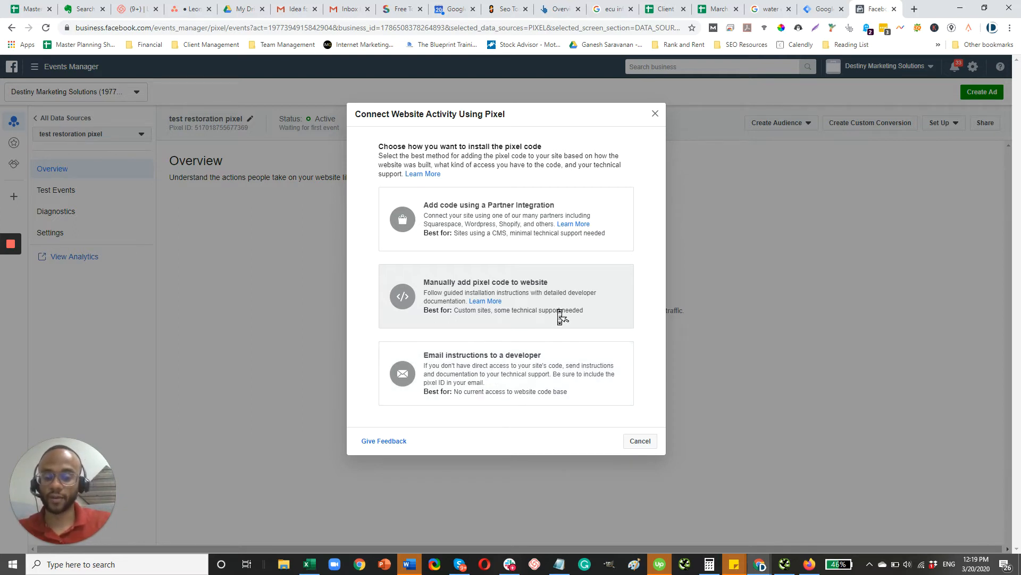
{"action": "left_click", "coordinate": [559, 316]}
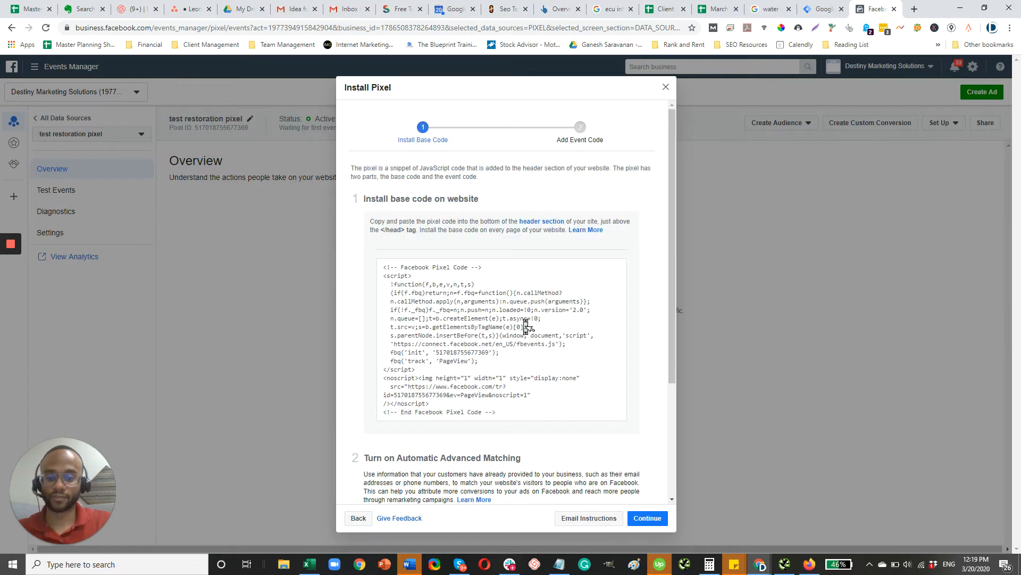
{"action": "left_click", "coordinate": [469, 336]}
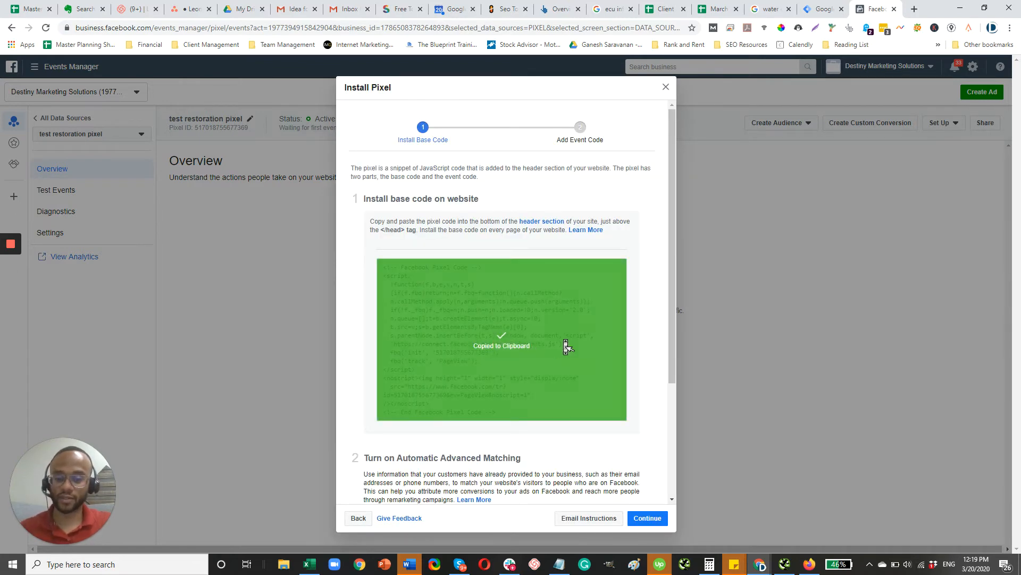
{"action": "scroll", "coordinate": [577, 423], "scroll_direction": "down", "scroll_amount": 3}
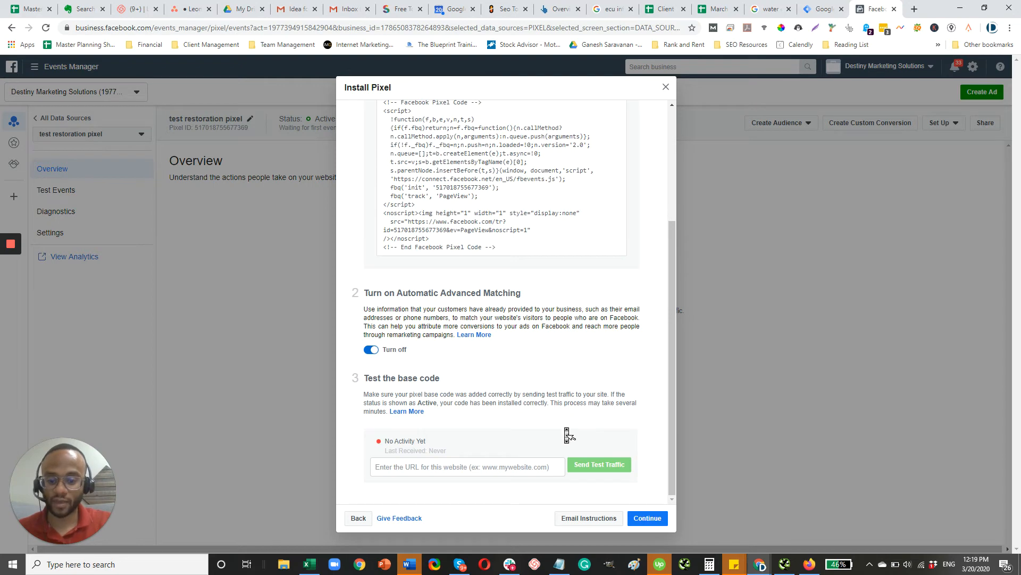
Switch to Google Tag Manager and discard the unsaved Facebook Ads tag in the Testrestoration.com container
{"action": "left_click", "coordinate": [825, 9]}
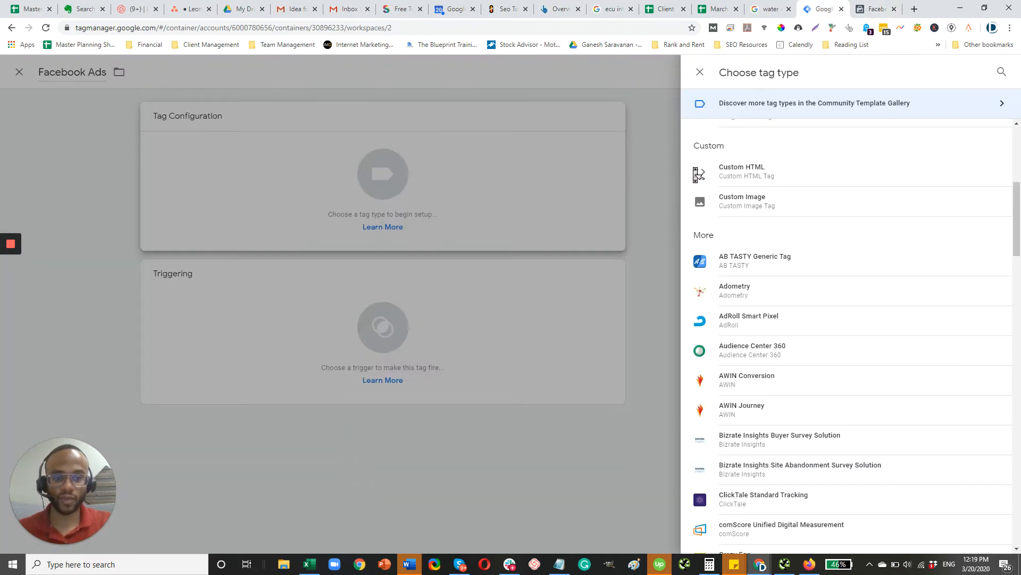
{"action": "left_click", "coordinate": [701, 73]}
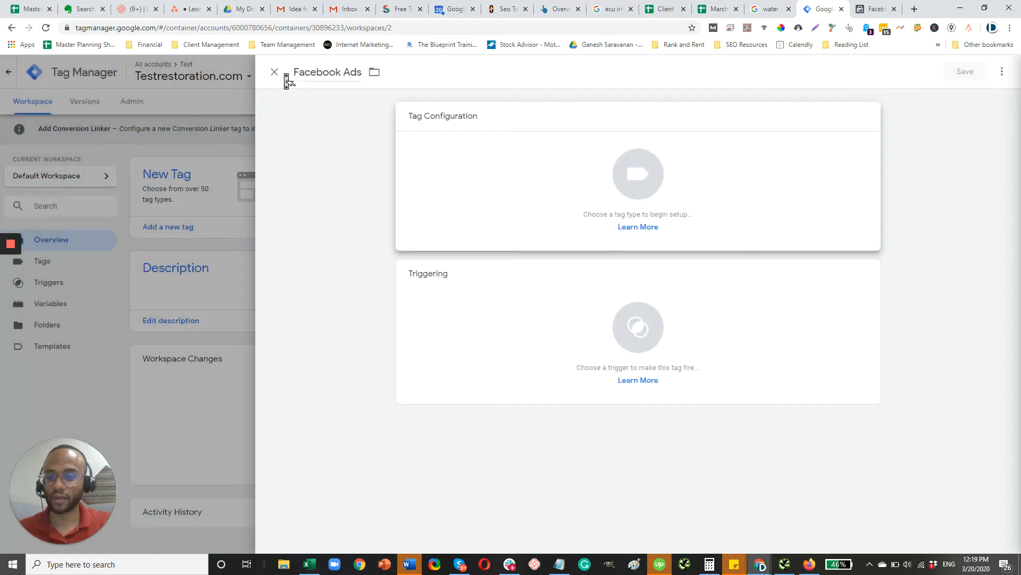
{"action": "left_click", "coordinate": [274, 71]}
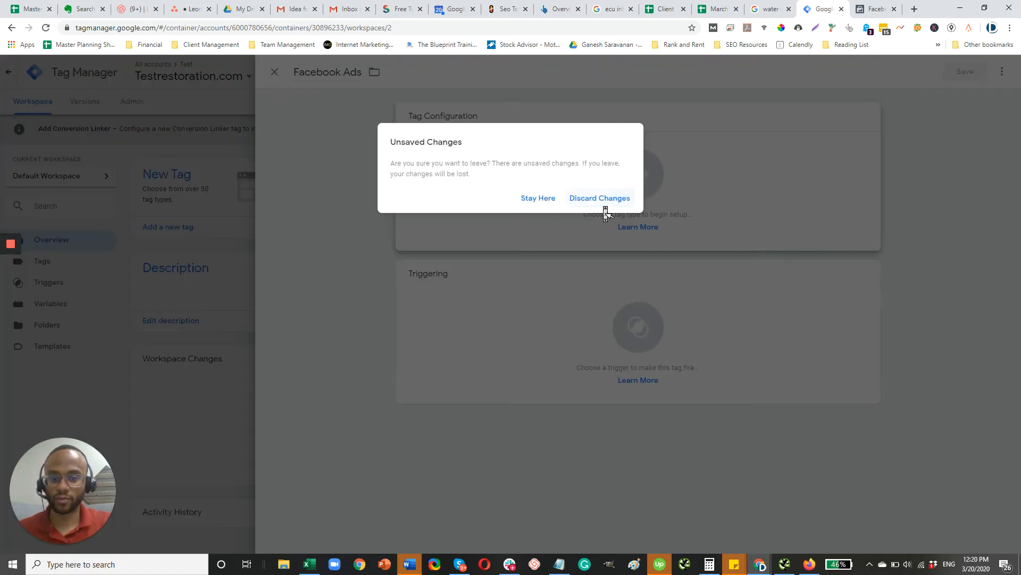
{"action": "left_click", "coordinate": [615, 207]}
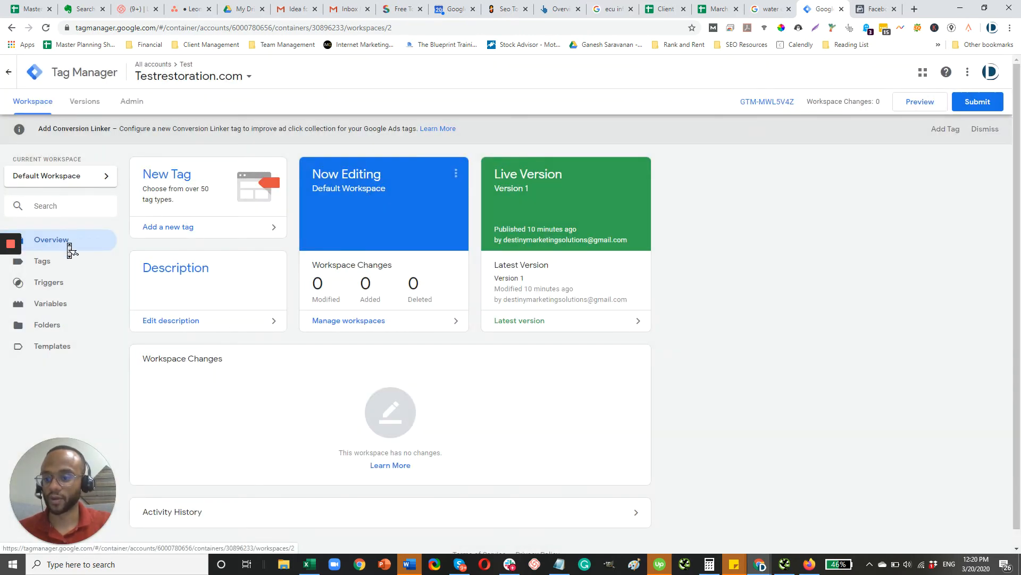
Add a new tag to the container and name it "Facebook Remarketing"
{"action": "left_click", "coordinate": [176, 233]}
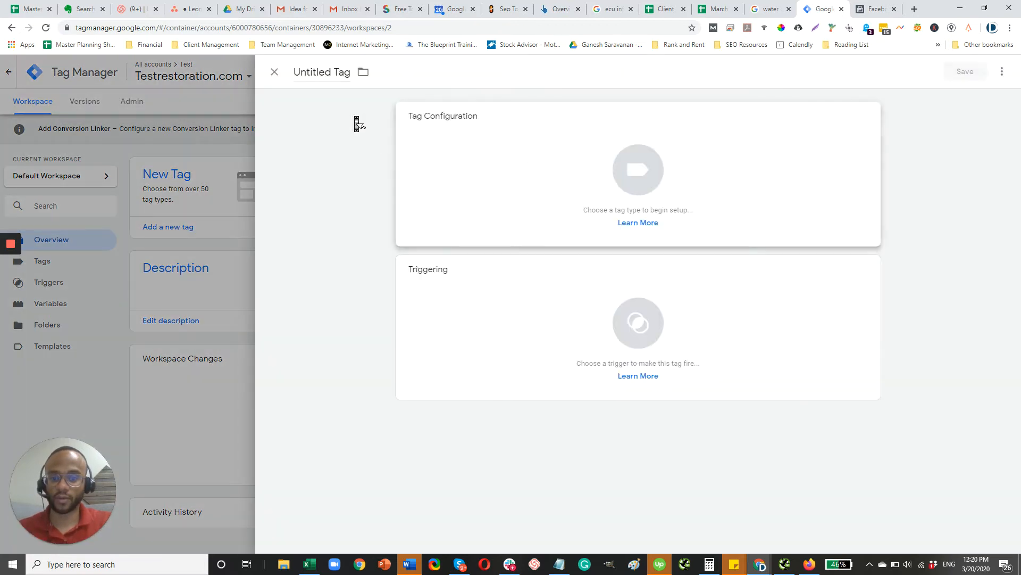
{"action": "left_click", "coordinate": [321, 77]}
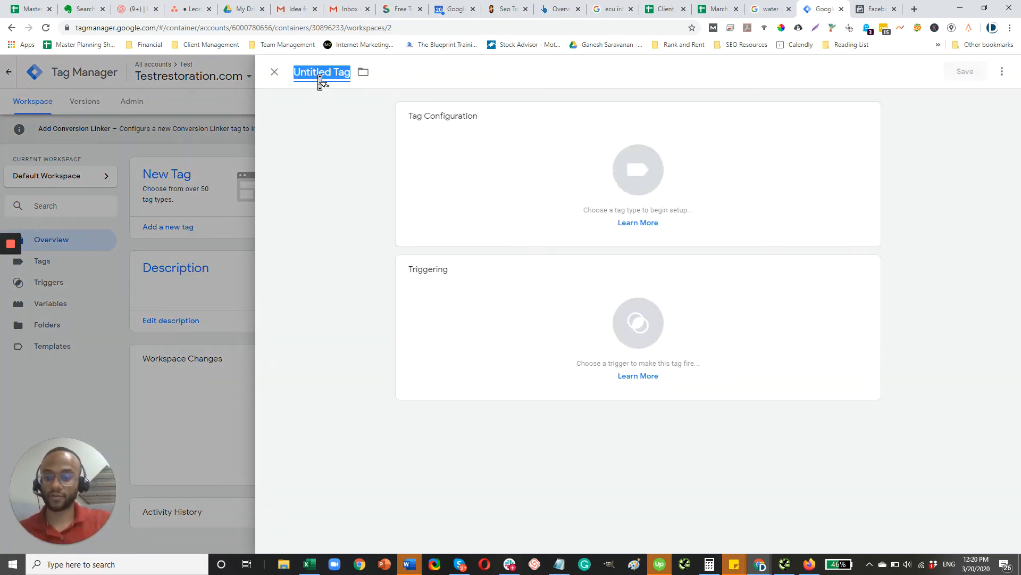
{"action": "type", "text": "Facebook Remarketing"}
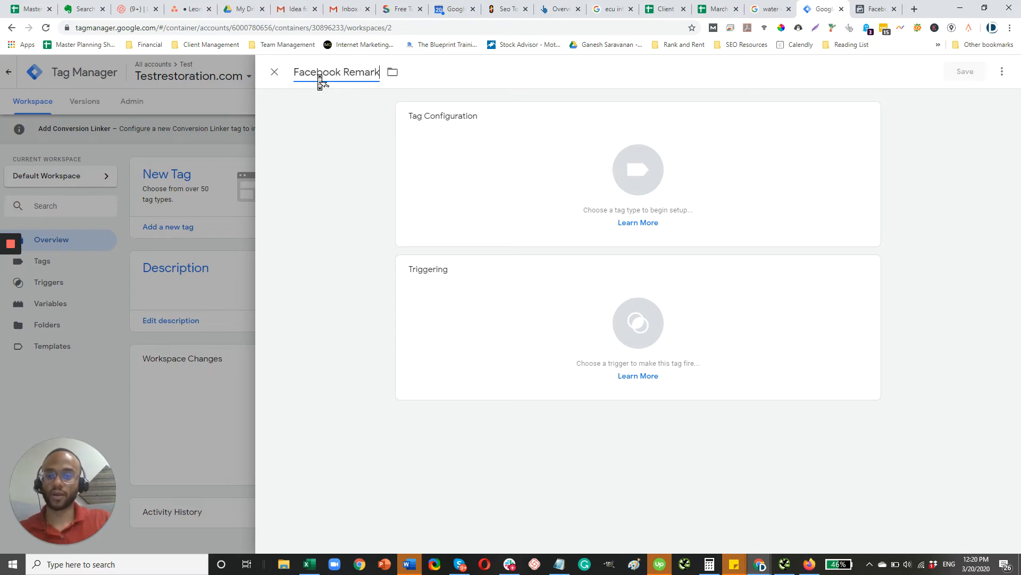
Set the tag type to Custom HTML and paste the copied Facebook pixel base code as its HTML
{"action": "left_click", "coordinate": [653, 187]}
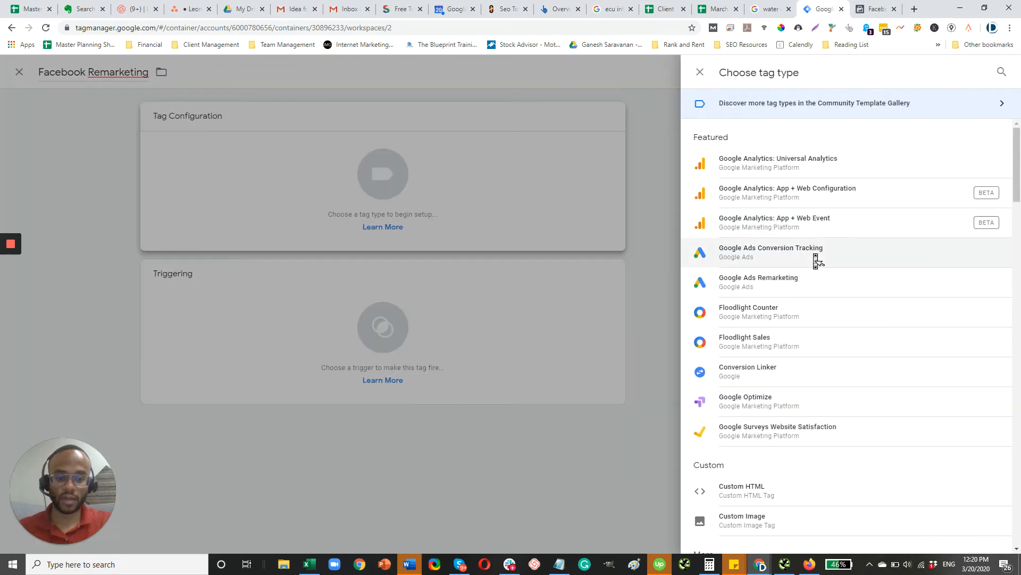
{"action": "scroll", "coordinate": [816, 277], "scroll_direction": "down", "scroll_amount": 4}
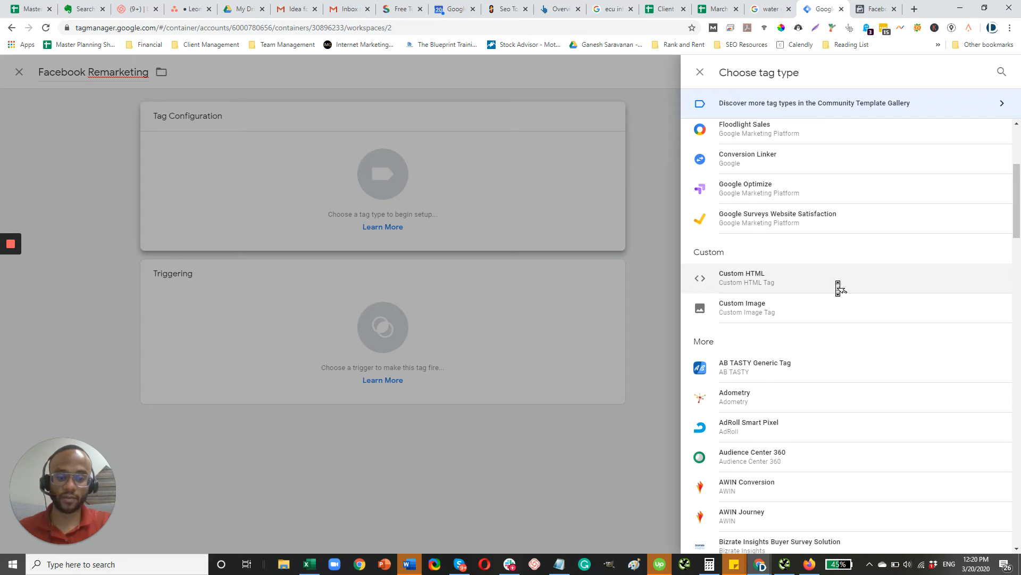
{"action": "left_click", "coordinate": [838, 288]}
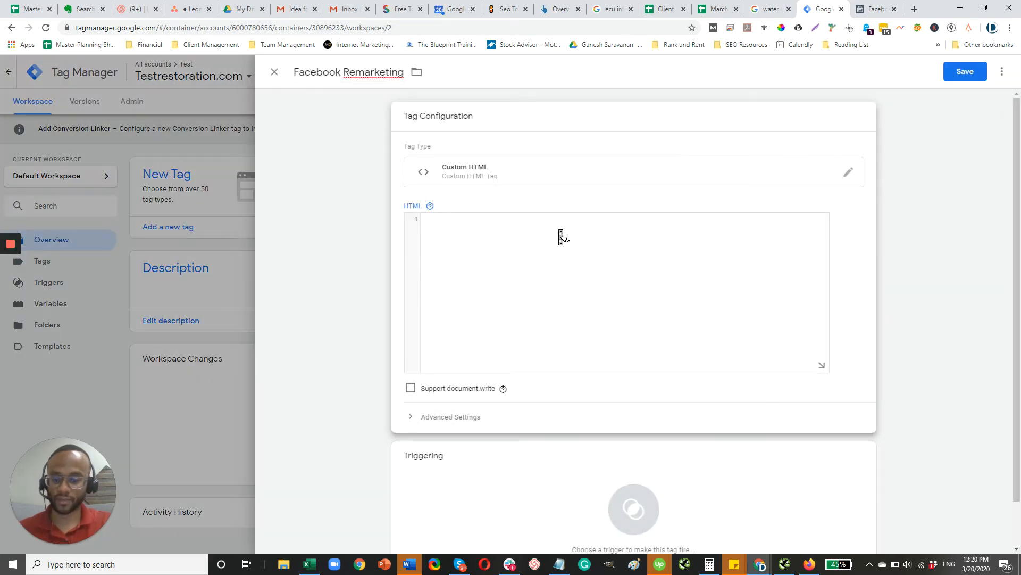
{"action": "key", "text": "ctrl+v"}
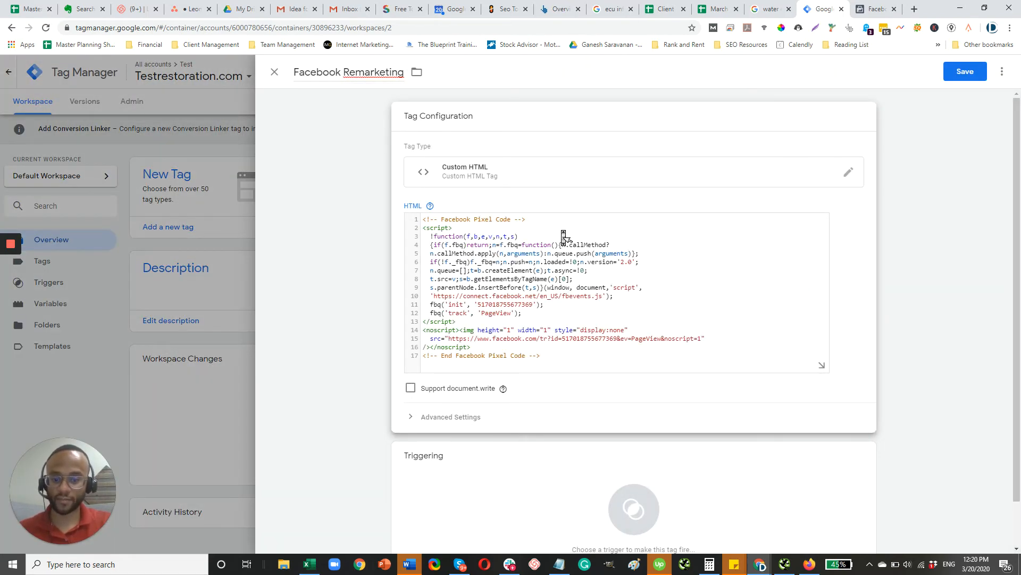
{"action": "scroll", "coordinate": [646, 428], "scroll_direction": "down", "scroll_amount": 2}
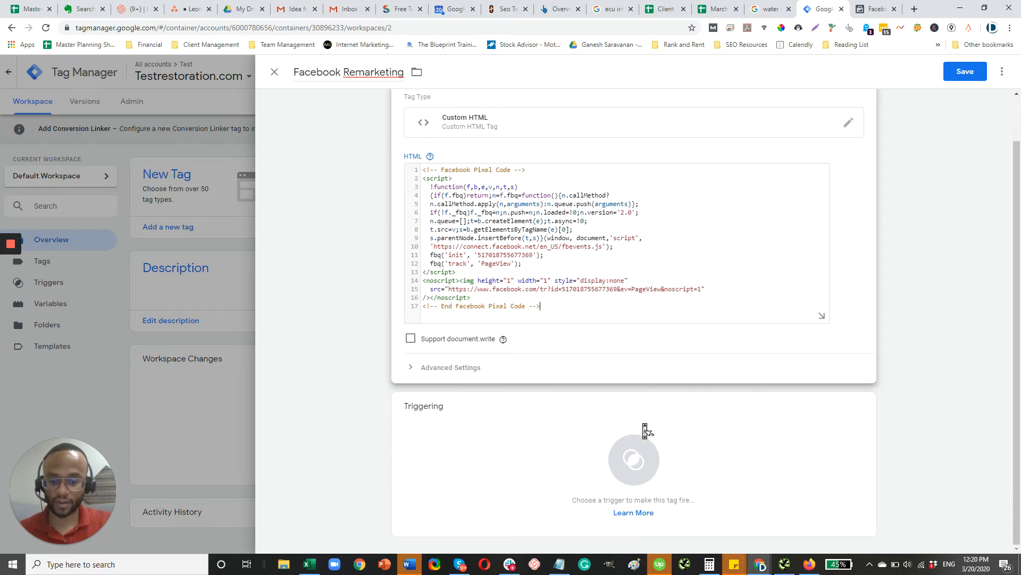
{"action": "left_click", "coordinate": [645, 472]}
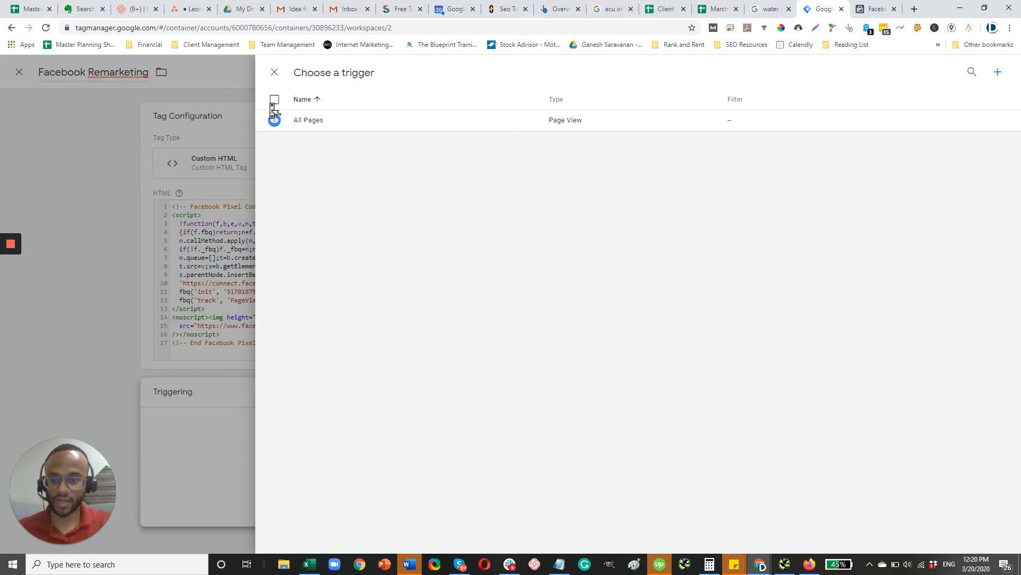
{"action": "left_click", "coordinate": [275, 72]}
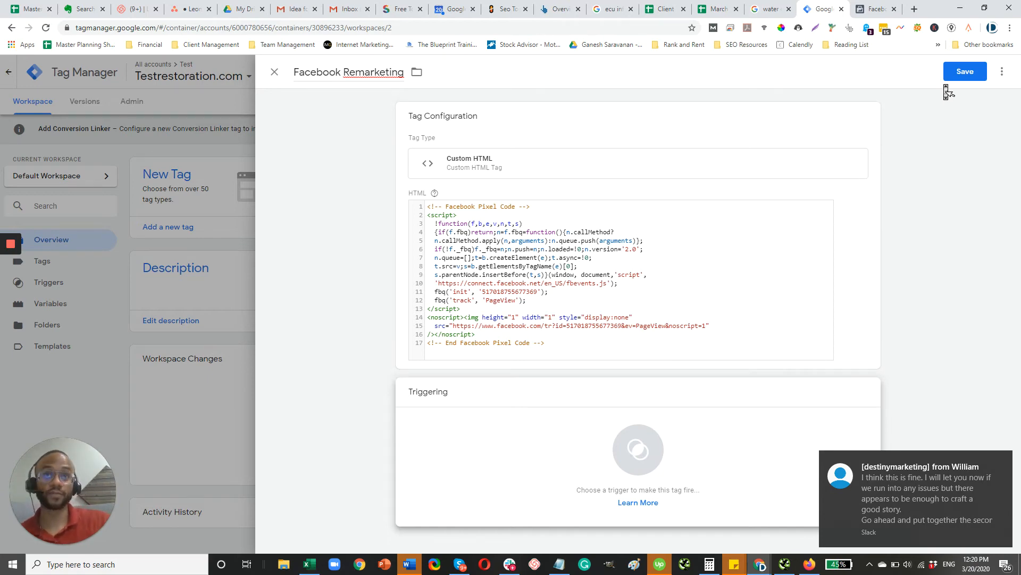
{"action": "left_click", "coordinate": [969, 76]}
{"action": "left_click", "coordinate": [592, 198]}
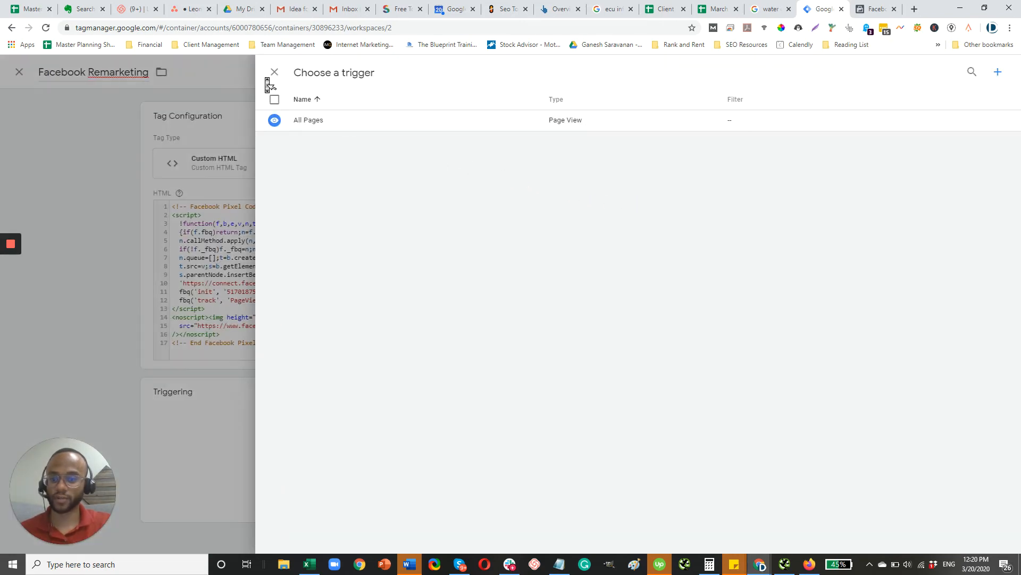
{"action": "left_click", "coordinate": [282, 75]}
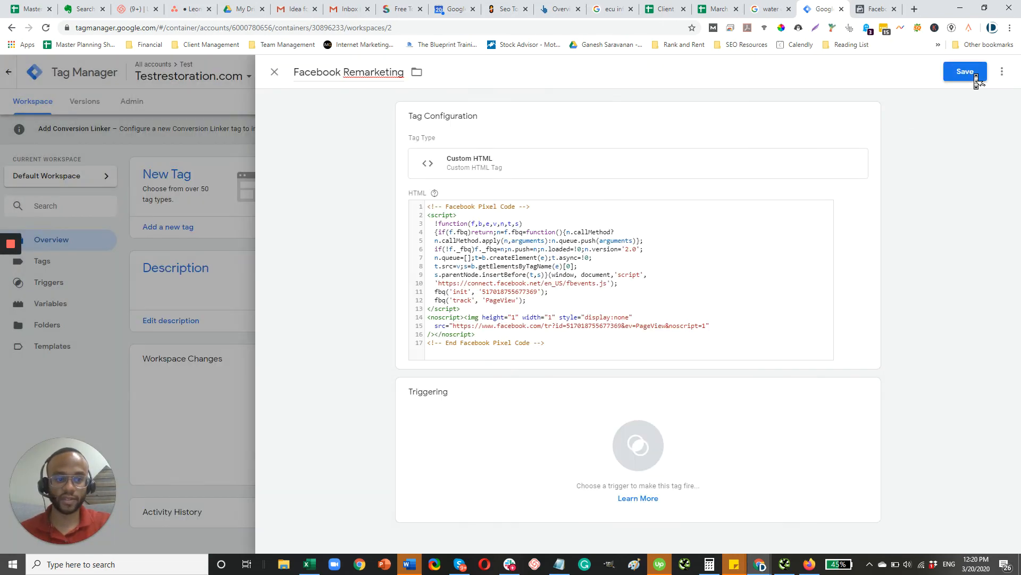
Assign the All Pages trigger to the Facebook Remarketing tag and save the tag
{"action": "left_click", "coordinate": [965, 71]}
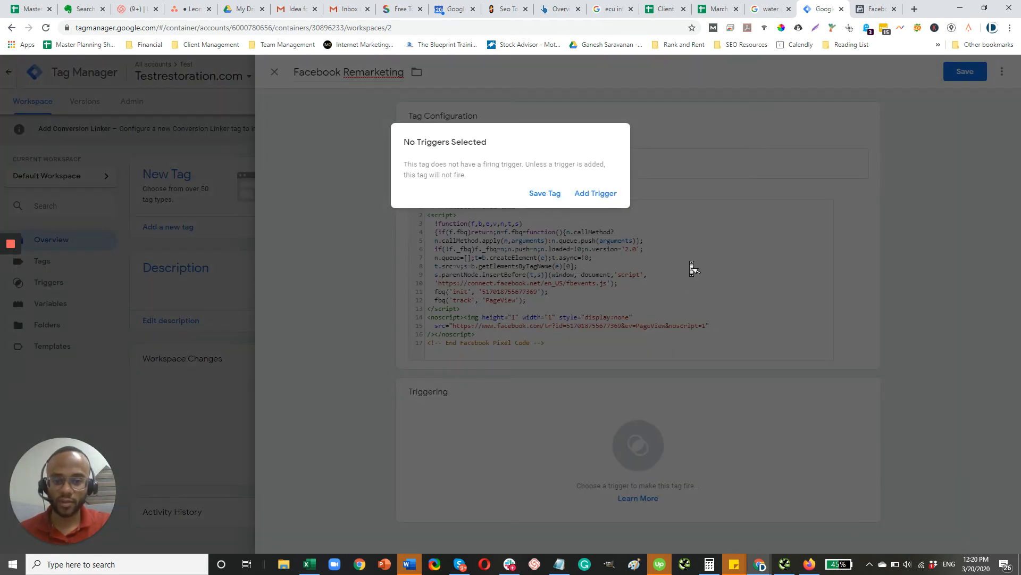
{"action": "left_click", "coordinate": [596, 195]}
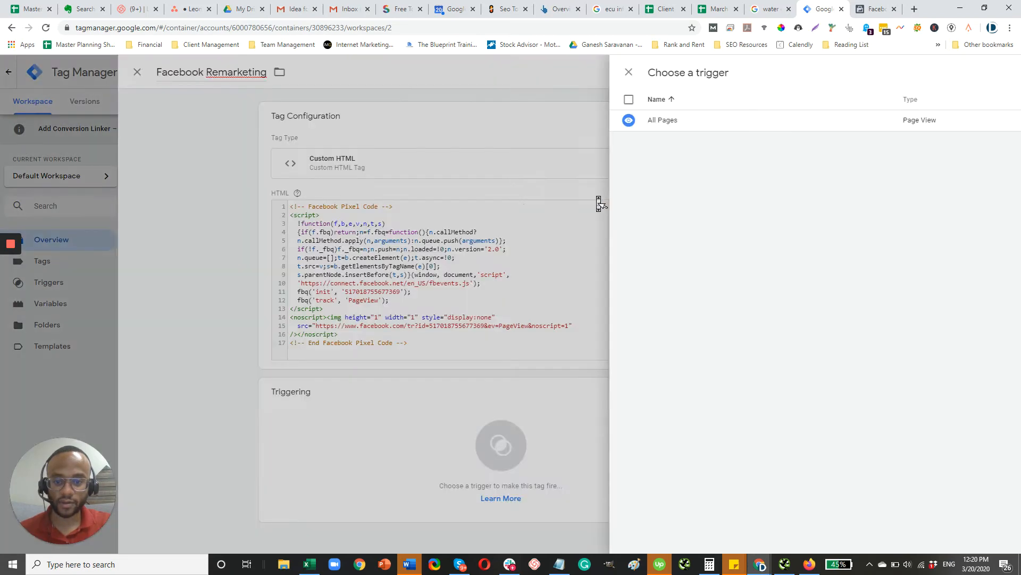
{"action": "left_click", "coordinate": [349, 130]}
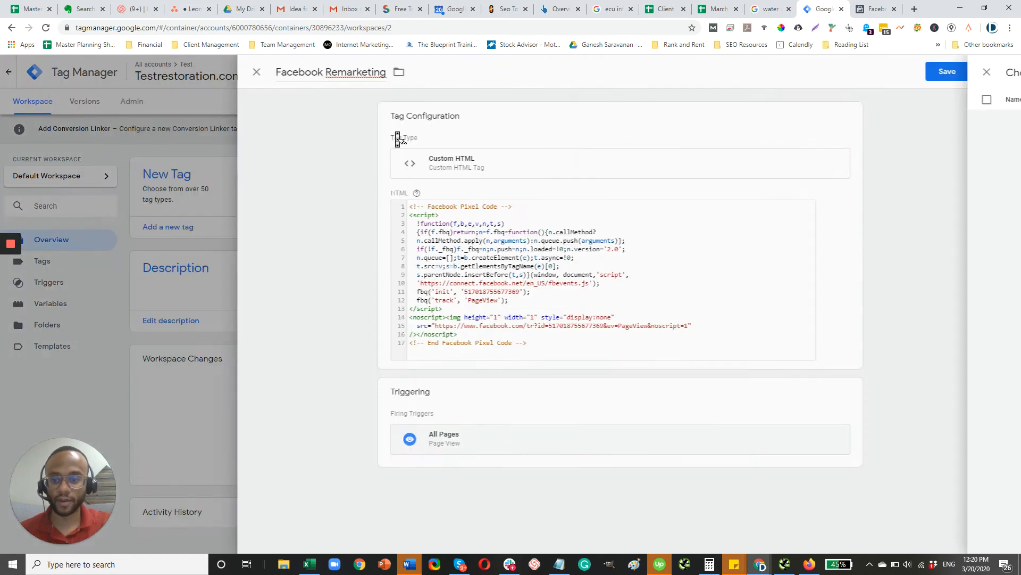
{"action": "left_click", "coordinate": [957, 74]}
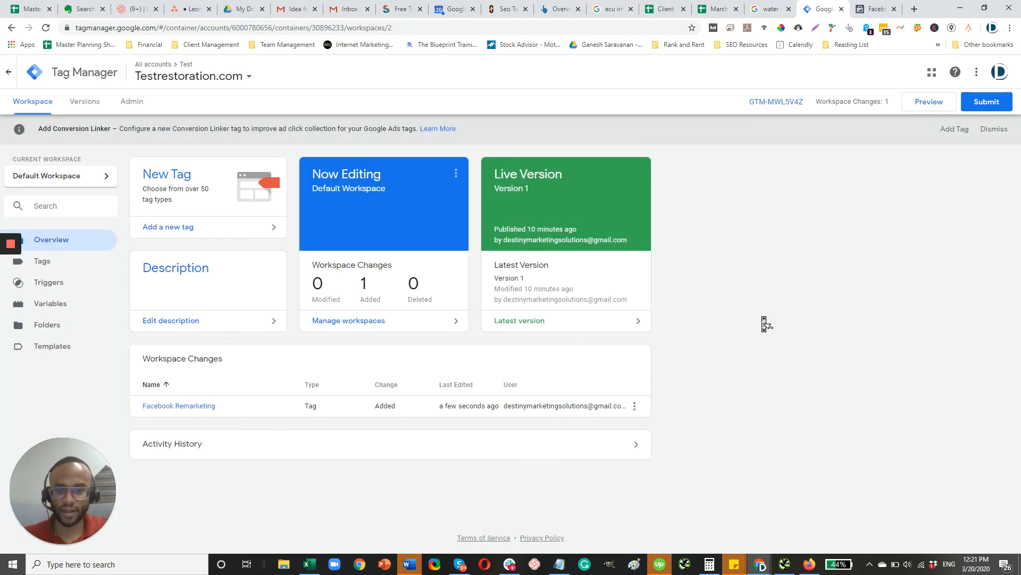
Publish the workspace changes as a version named "V2 - Facebook Remarketing" and look over the published version's summary
{"action": "left_click", "coordinate": [996, 106]}
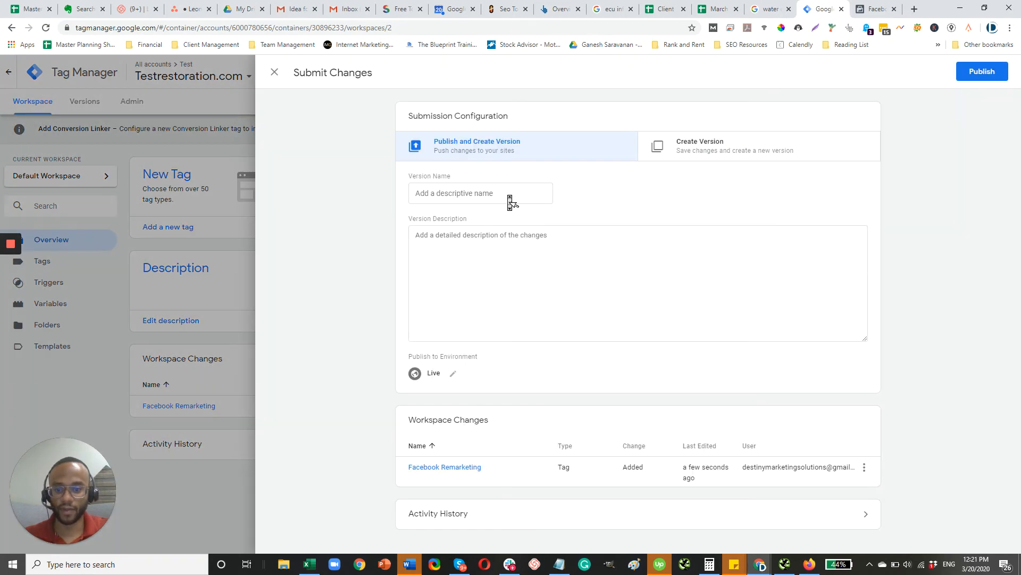
{"action": "left_click", "coordinate": [510, 201]}
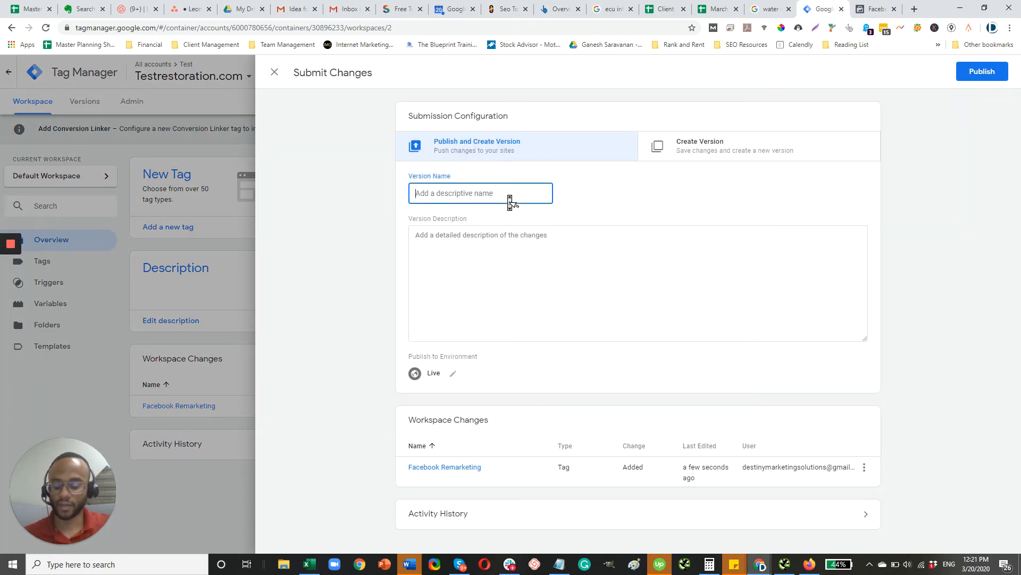
{"action": "type", "text": "V2 "}
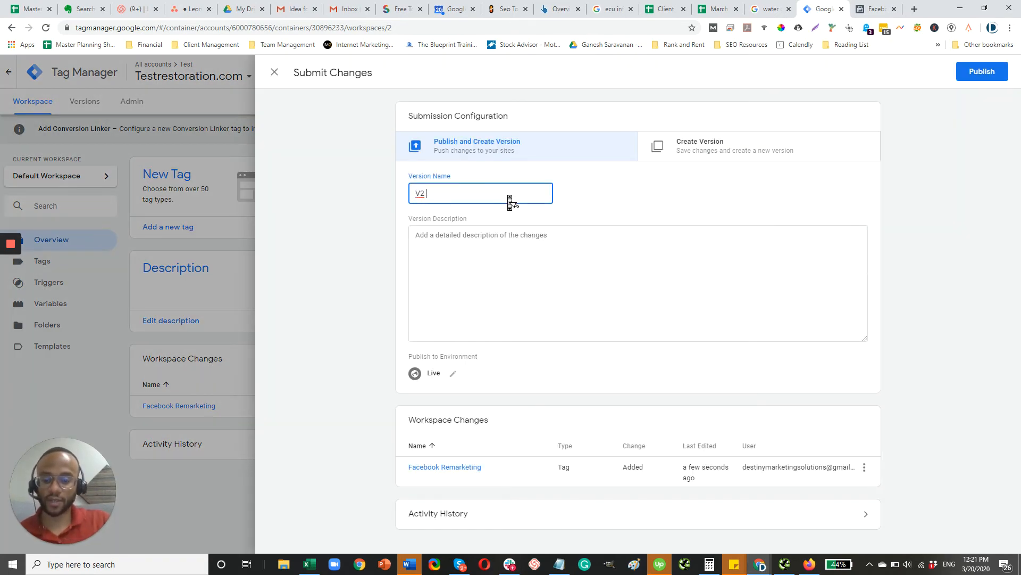
{"action": "type", "text": "- Fac"}
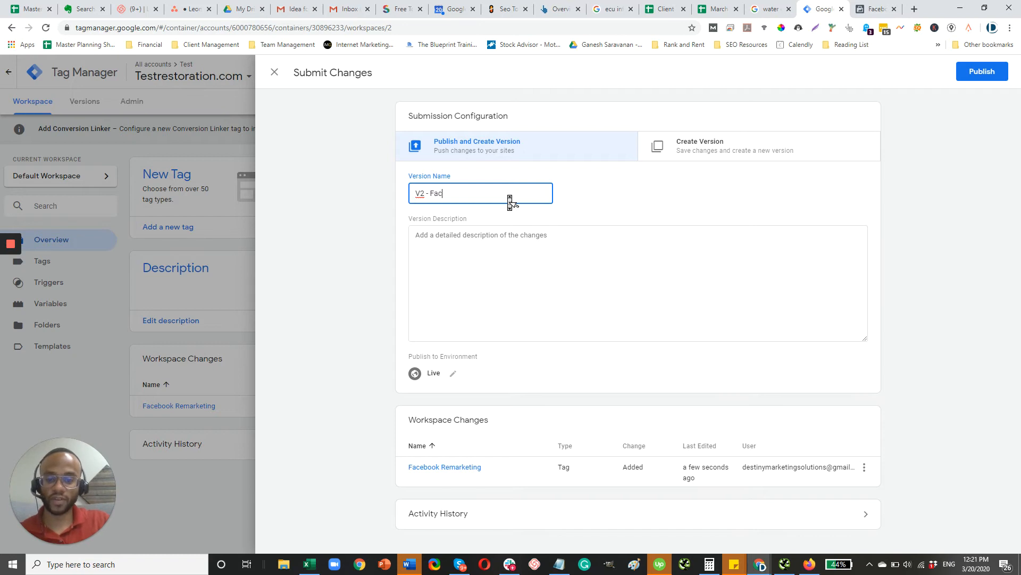
{"action": "type", "text": "ebook Remarketing"}
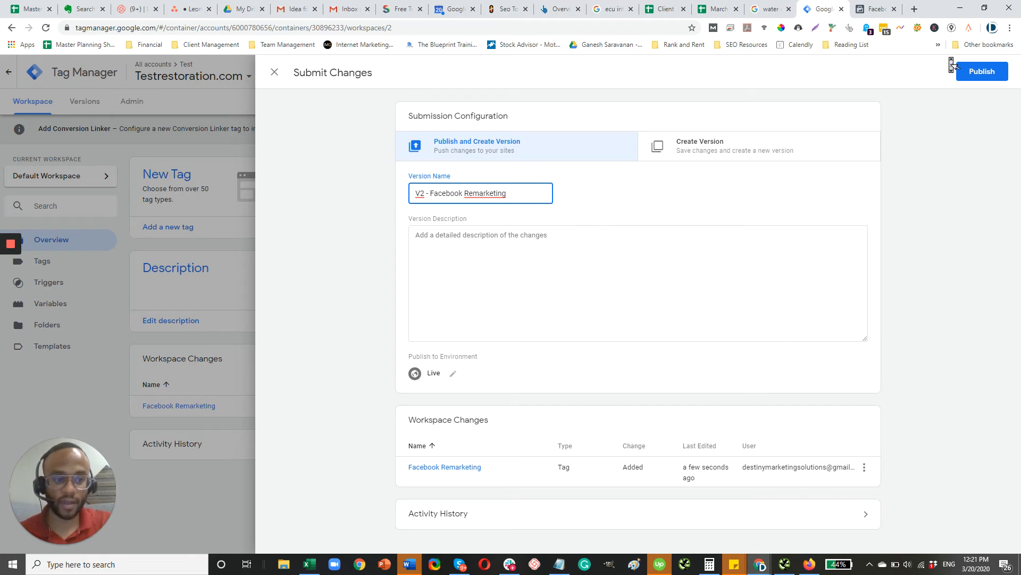
{"action": "left_click", "coordinate": [982, 71]}
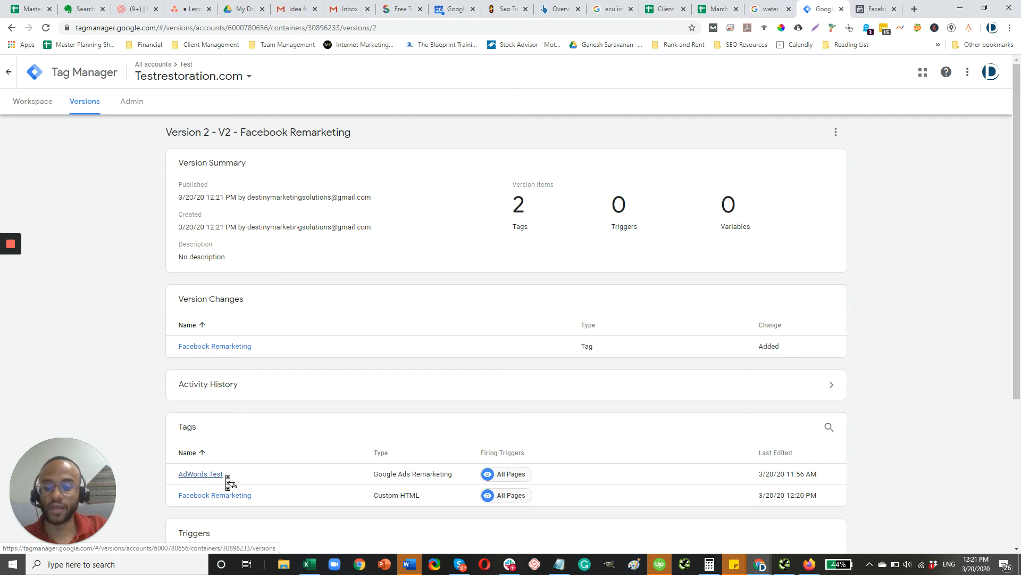
{"action": "scroll", "coordinate": [314, 468], "scroll_direction": "down", "scroll_amount": 4}
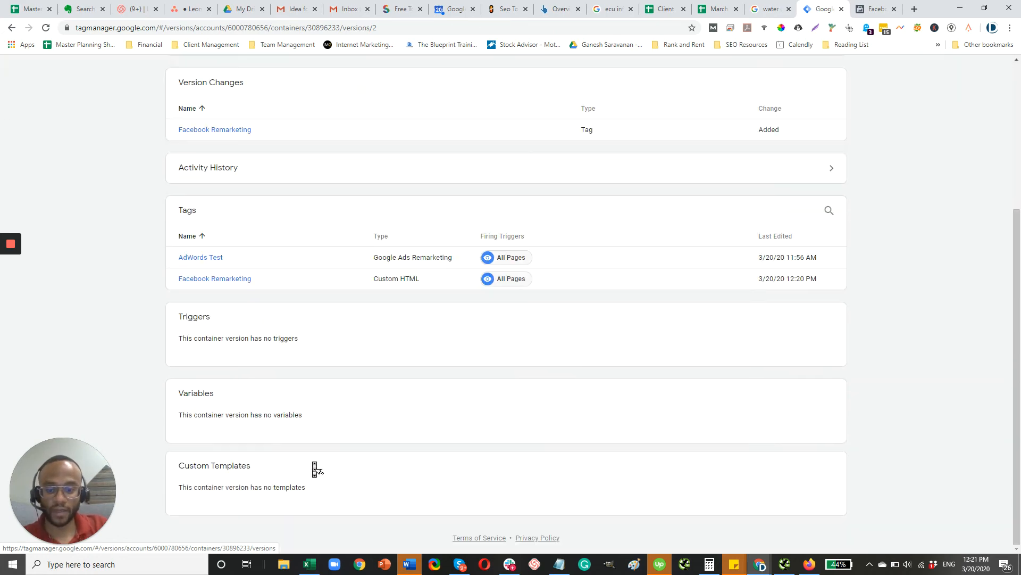
{"action": "scroll", "coordinate": [313, 468], "scroll_direction": "up", "scroll_amount": 4}
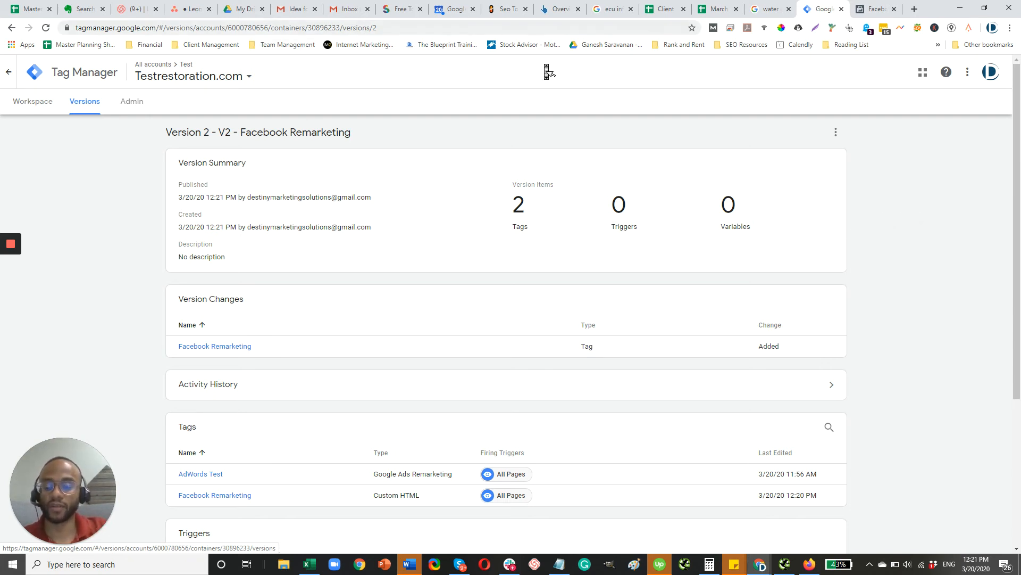
Switch back to Facebook Events Manager, go to the Audiences page and dismiss the ad blocker notice
{"action": "left_click", "coordinate": [873, 12]}
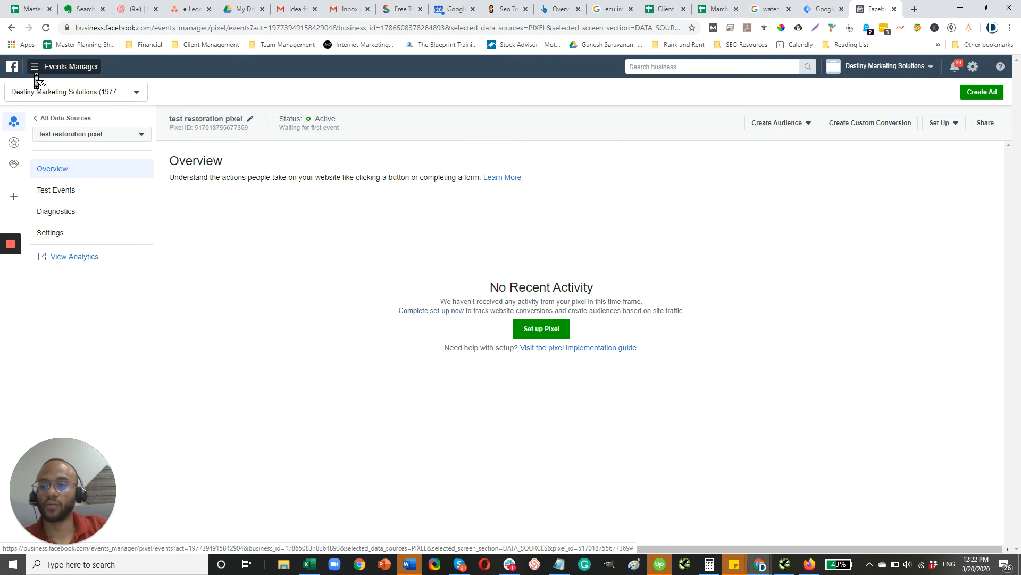
{"action": "left_click", "coordinate": [35, 69]}
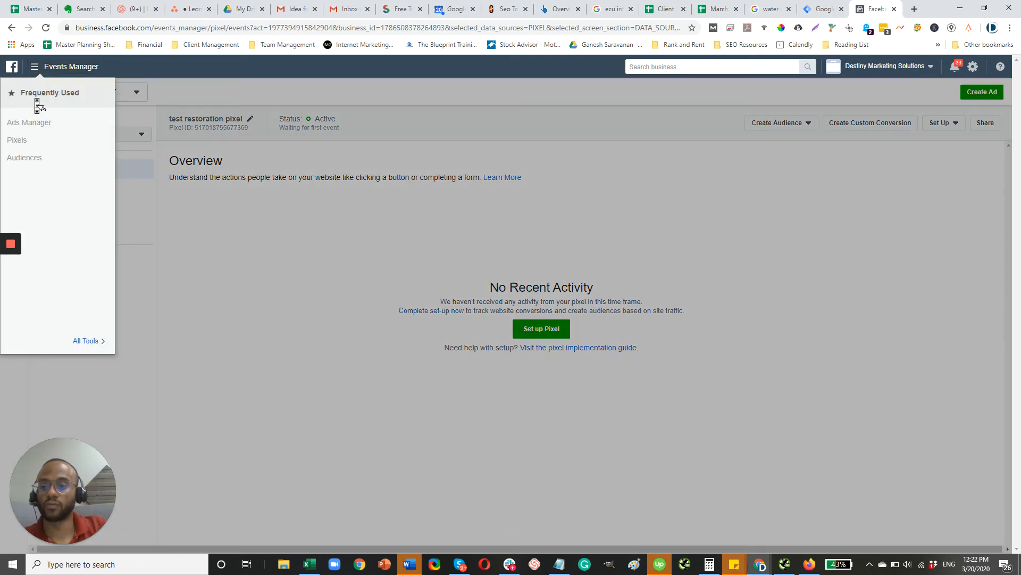
{"action": "left_click", "coordinate": [30, 162]}
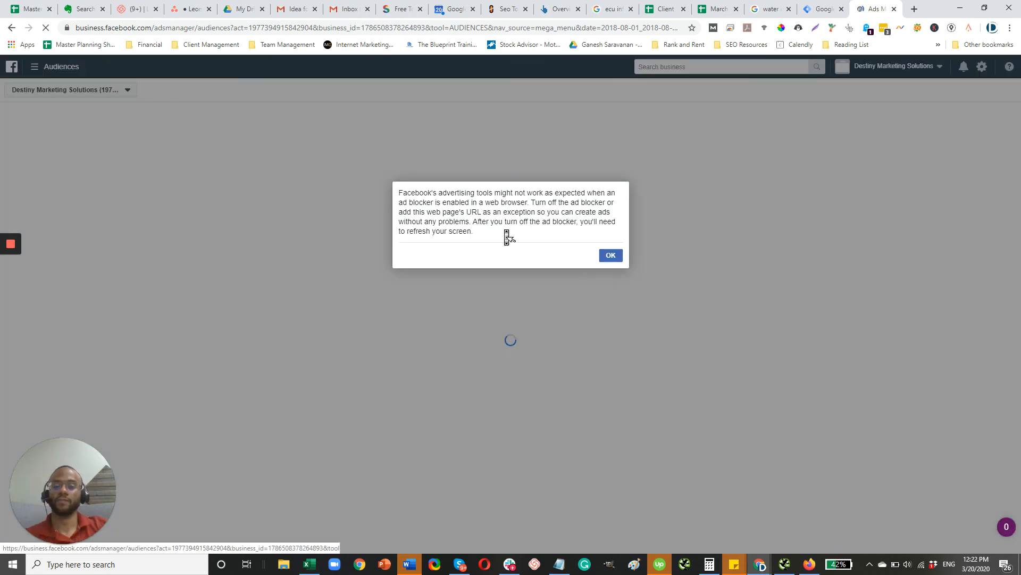
{"action": "left_click", "coordinate": [610, 257]}
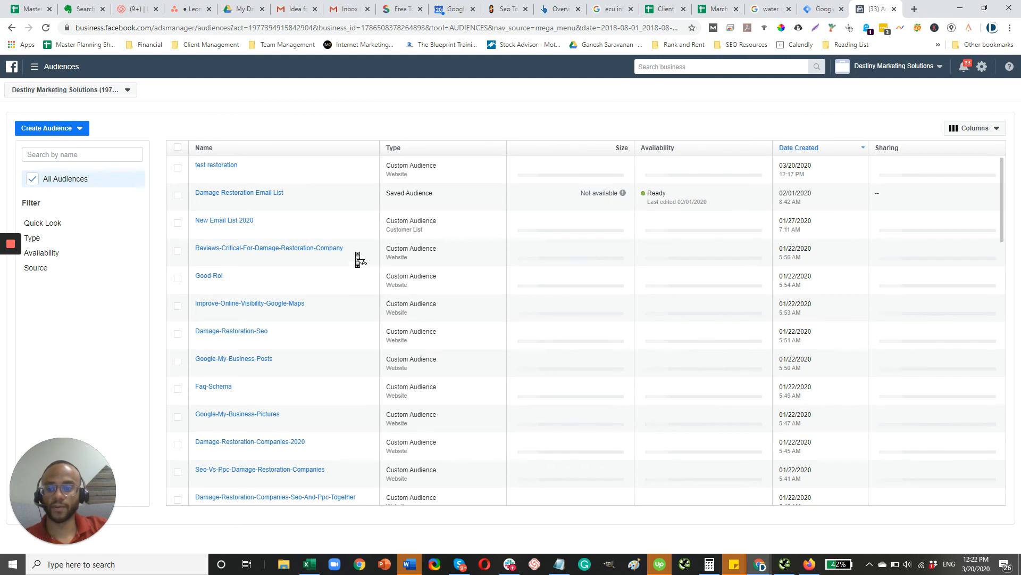
Start a new custom audience based on website traffic and select the test restoration pixel as its source
{"action": "left_click", "coordinate": [72, 132]}
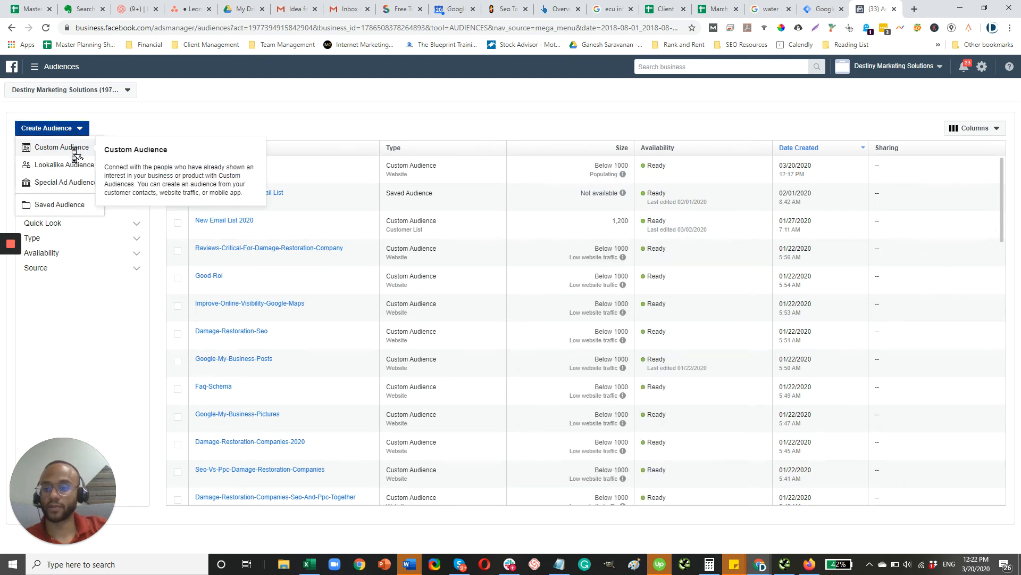
{"action": "left_click", "coordinate": [75, 151]}
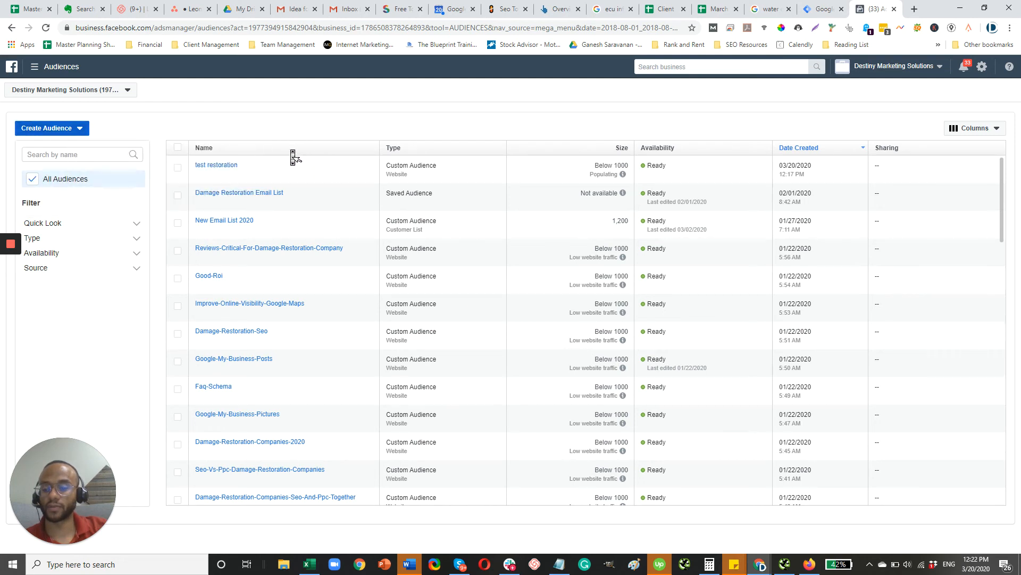
{"action": "left_click", "coordinate": [77, 133]}
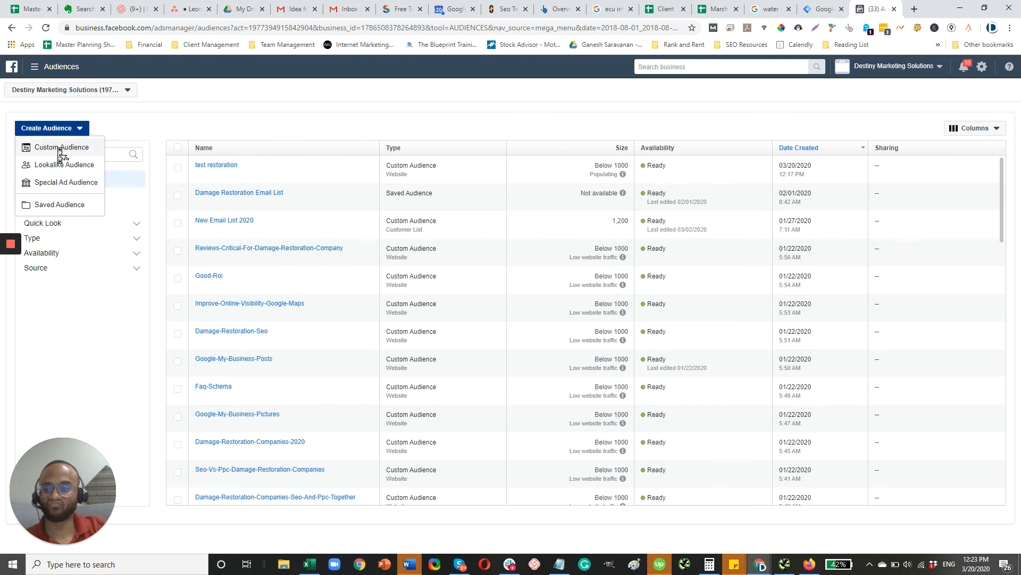
{"action": "left_click", "coordinate": [61, 151]}
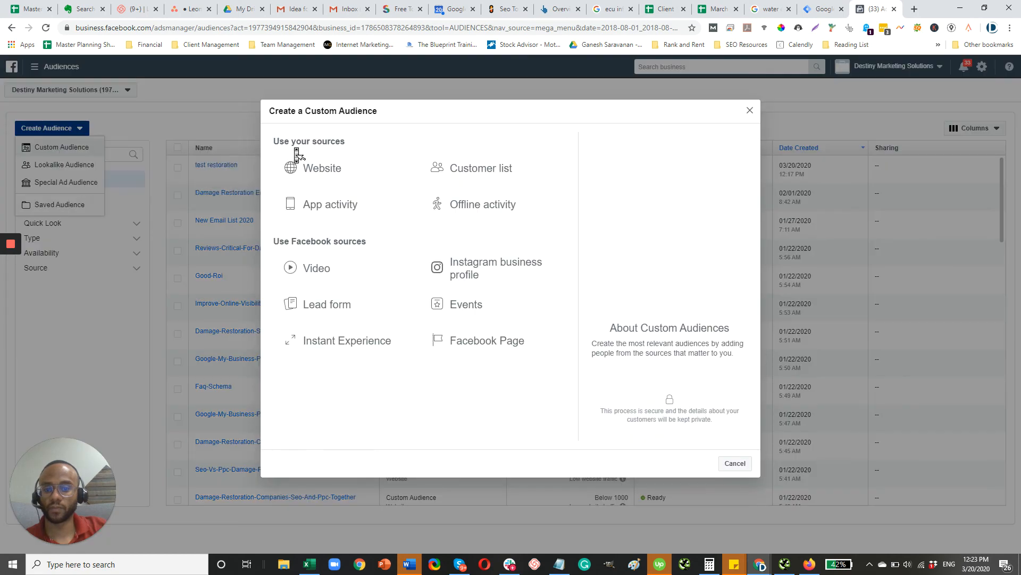
{"action": "left_click", "coordinate": [335, 172]}
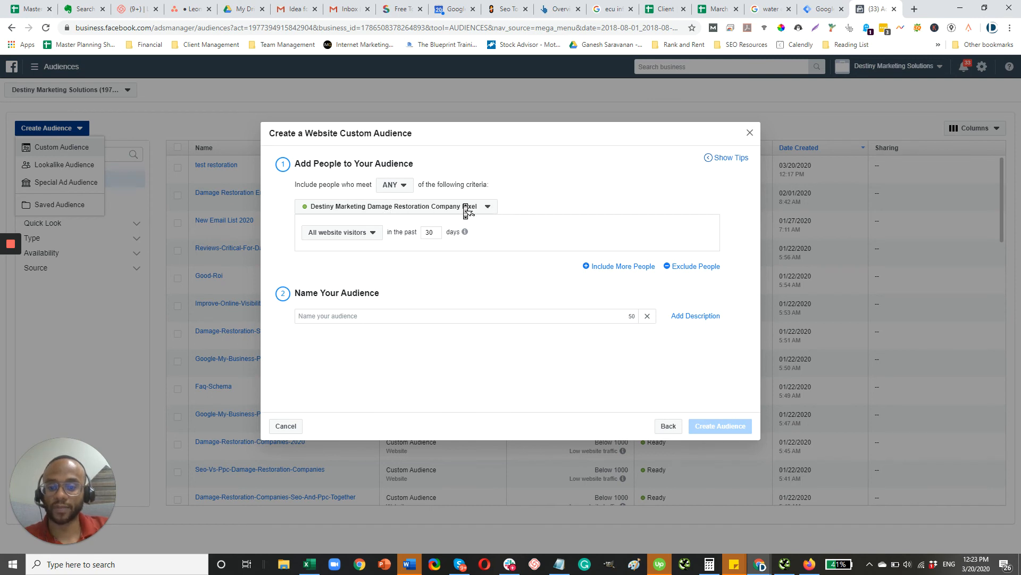
{"action": "left_click", "coordinate": [487, 207]}
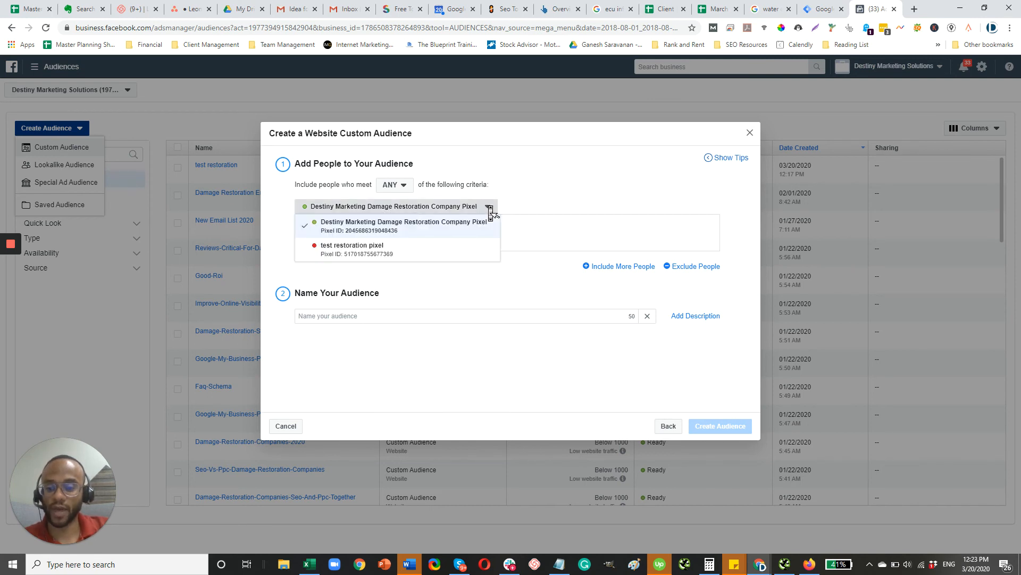
{"action": "left_click", "coordinate": [454, 245]}
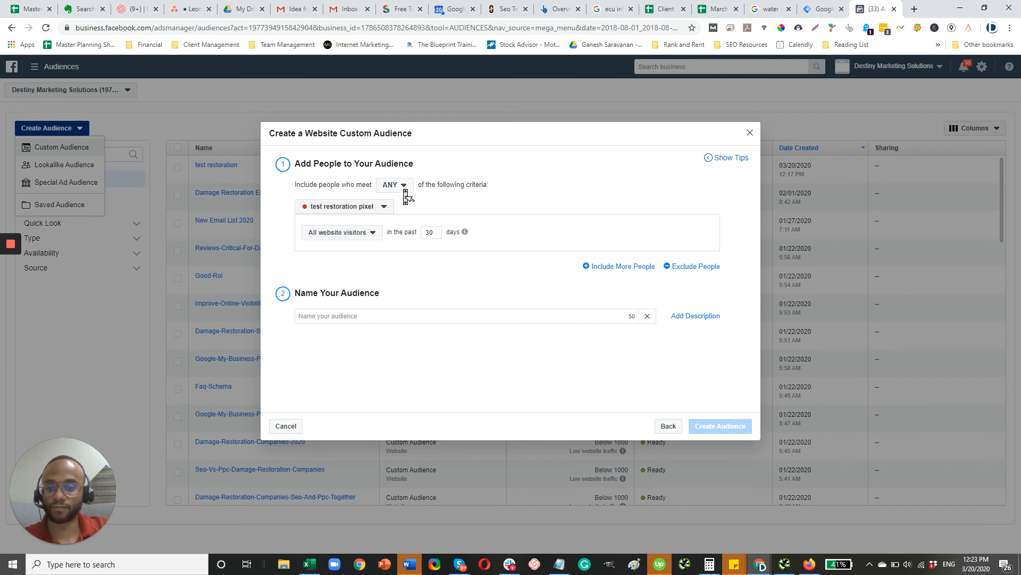
Name the new website audience "test restoration - carpet cleaning"
{"action": "left_click", "coordinate": [403, 319]}
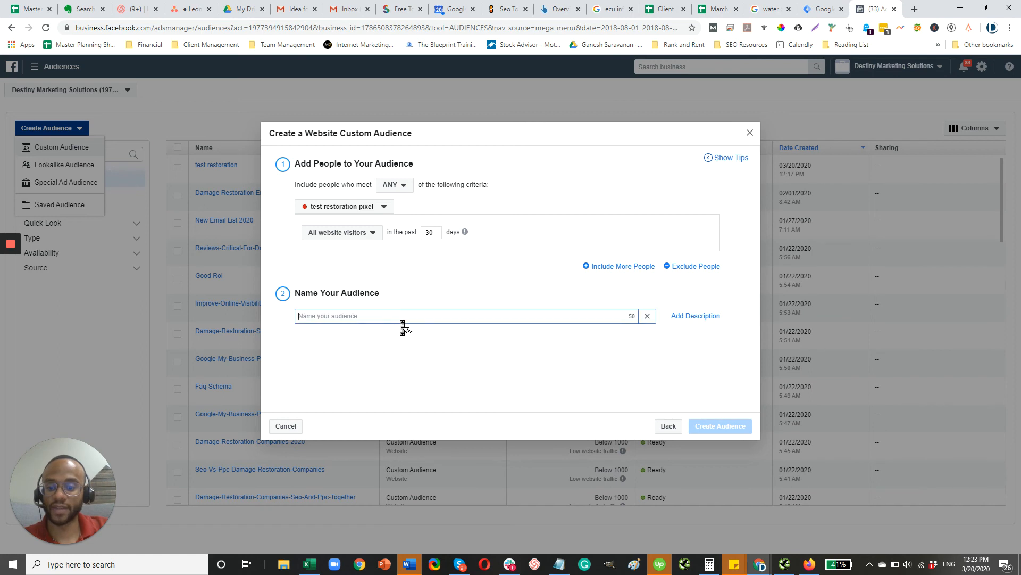
{"action": "type", "text": "test restoration "}
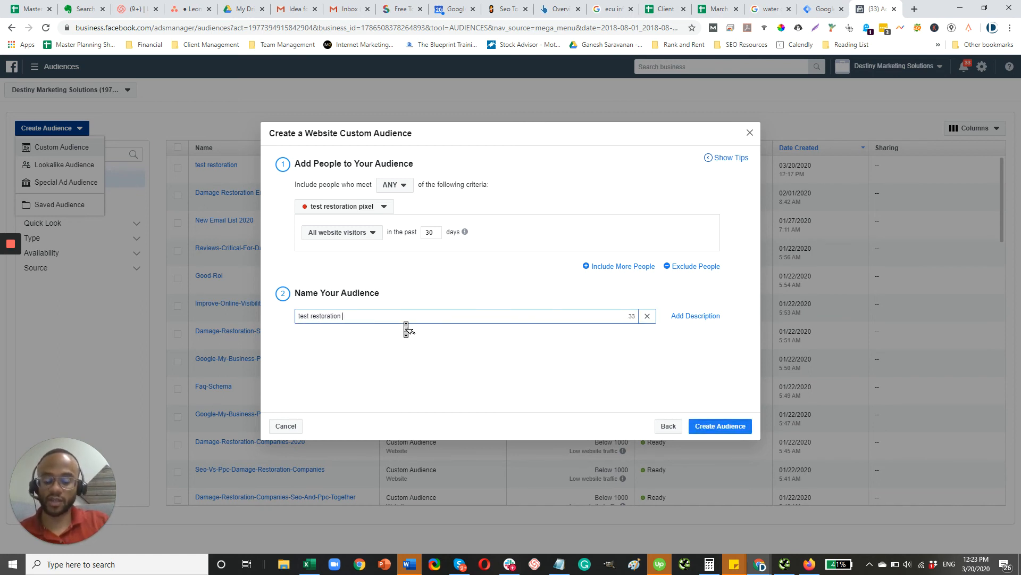
{"action": "type", "text": "- carpet cleani"}
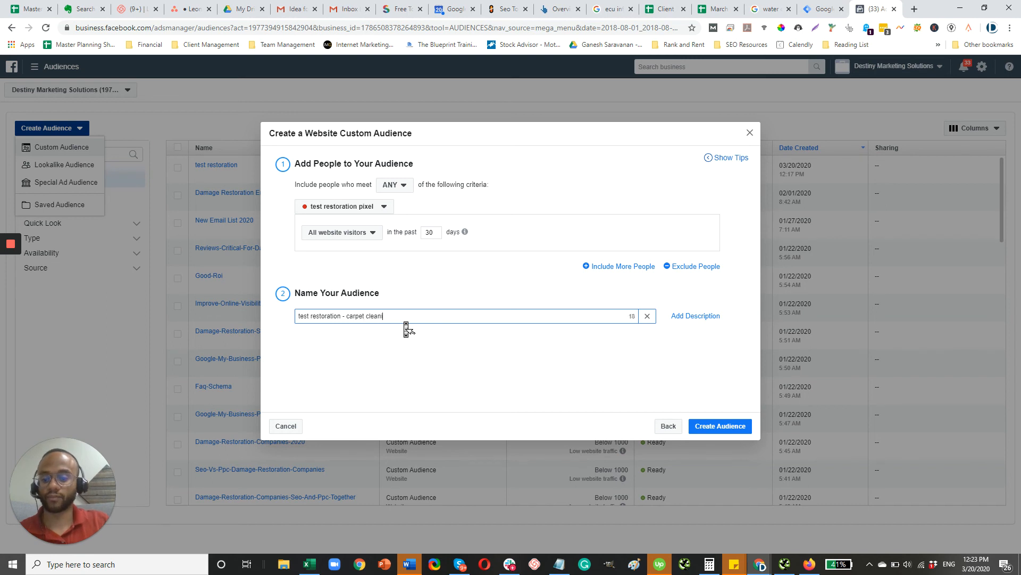
{"action": "type", "text": "ng"}
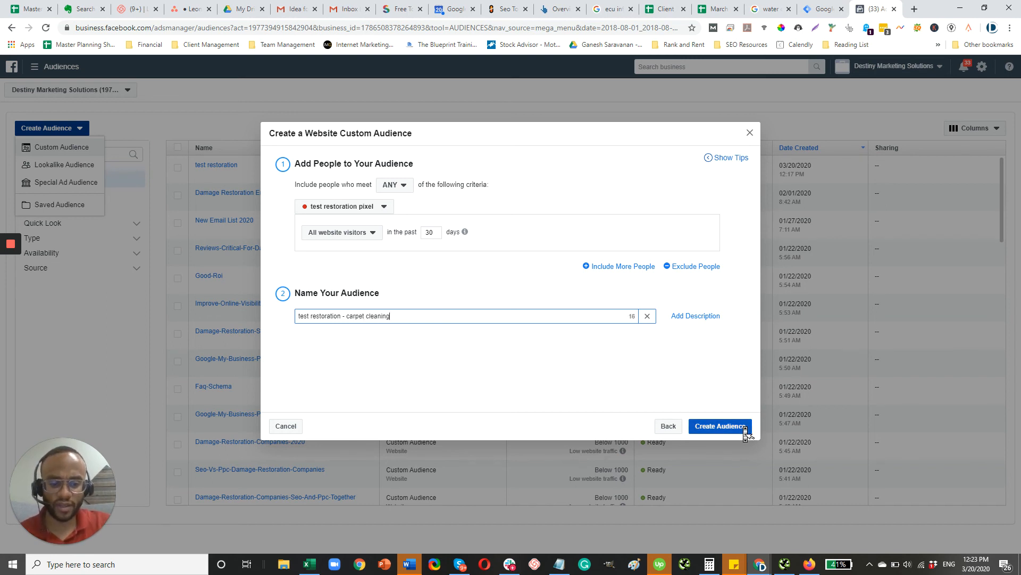